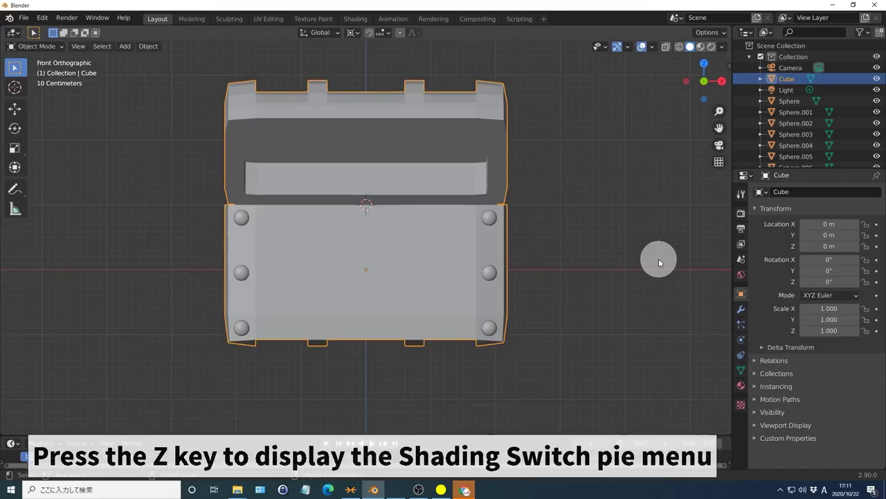
- Switch the viewport to Wireframe shading from the Z shading pie menu
{"action": "key", "text": "z"}
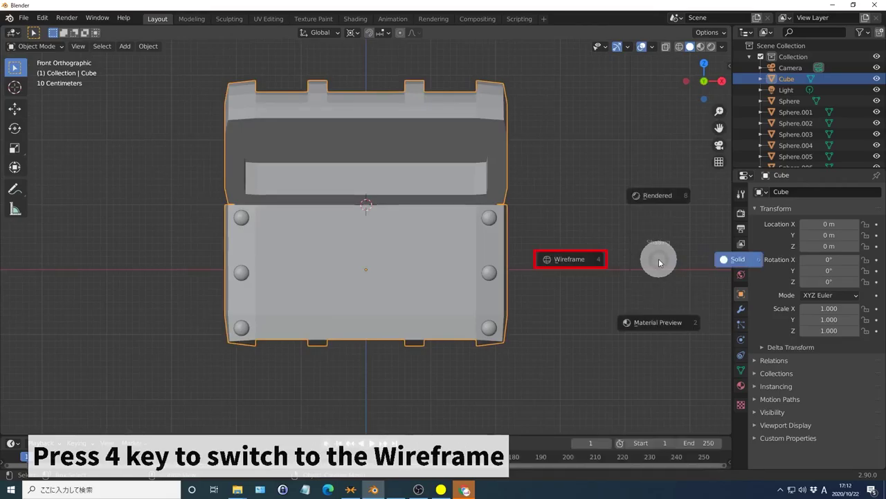
{"action": "key", "text": "4"}
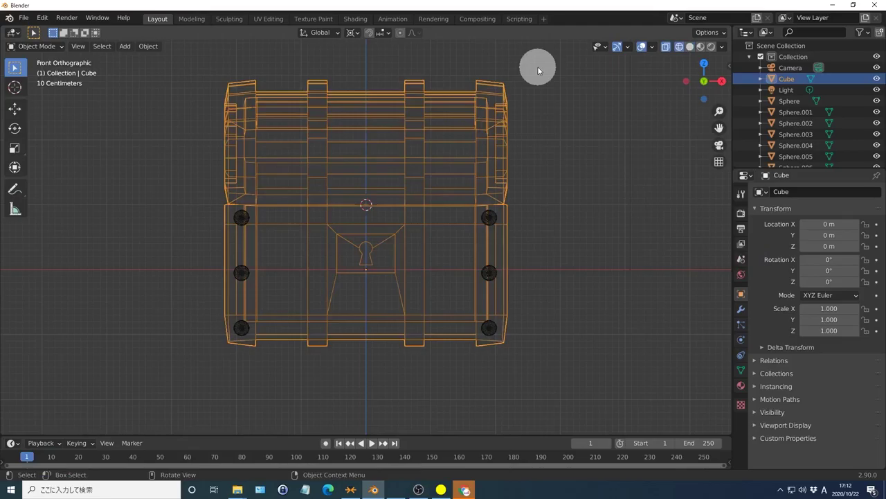
- Move the chest and spheres up 1.2 m along Z and link the body's material to the spheres
{"action": "left_click_drag", "start_coordinate": [535, 69], "coordinate": [192, 365]}
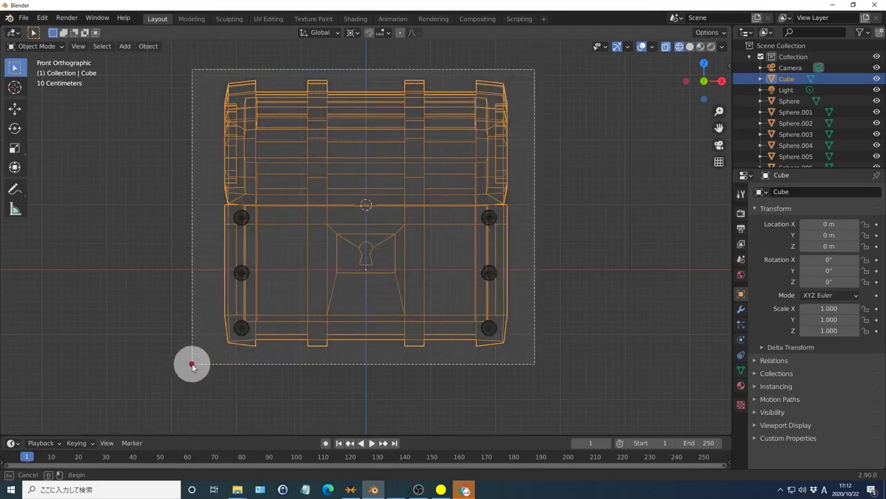
{"action": "left_click_drag", "start_coordinate": [193, 365], "coordinate": [192, 365]}
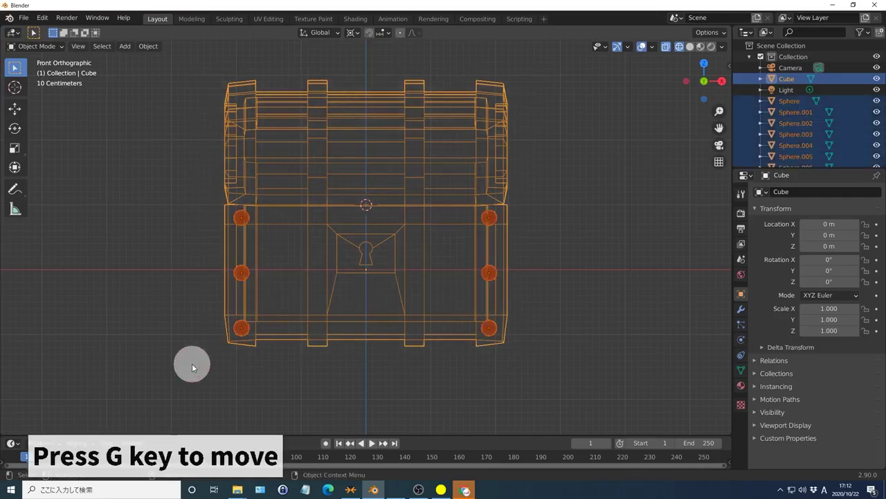
{"action": "key", "text": "g"}
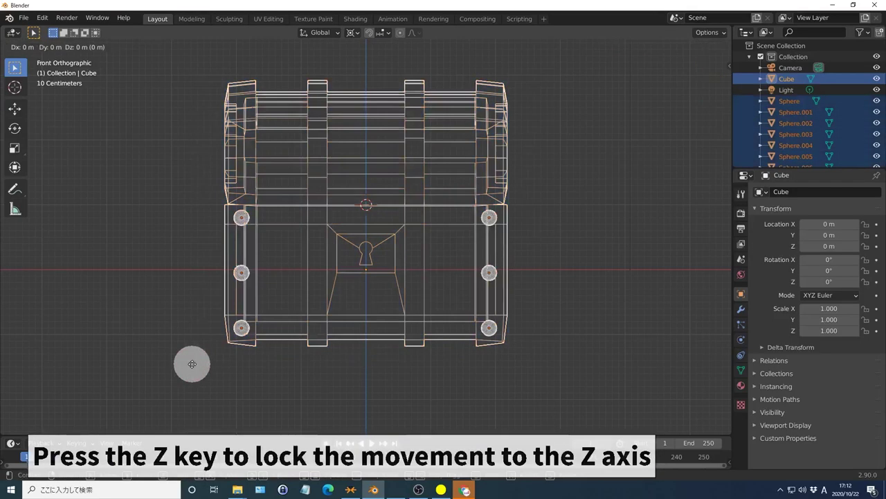
{"action": "type", "text": "z1"}
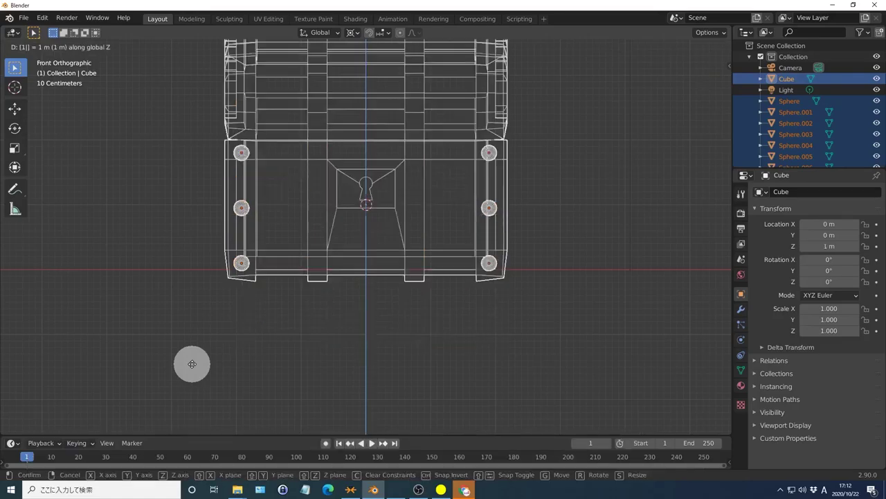
{"action": "type", "text": ".2"}
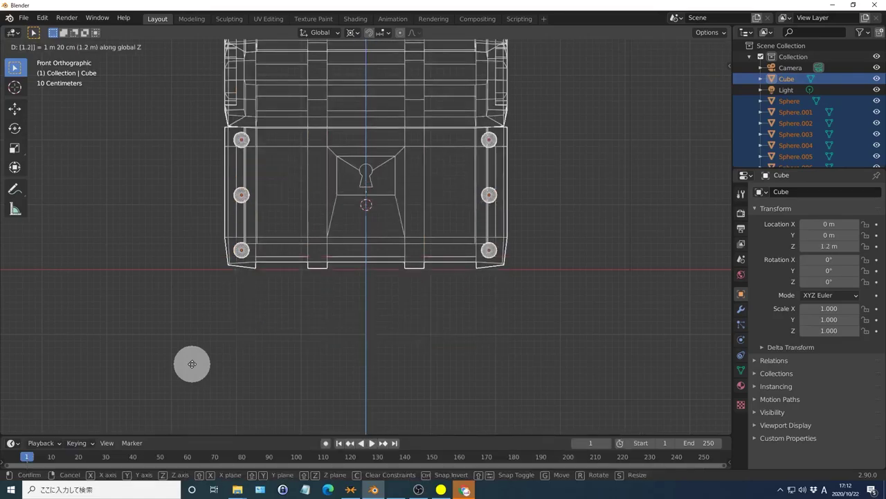
{"action": "key", "text": "Return"}
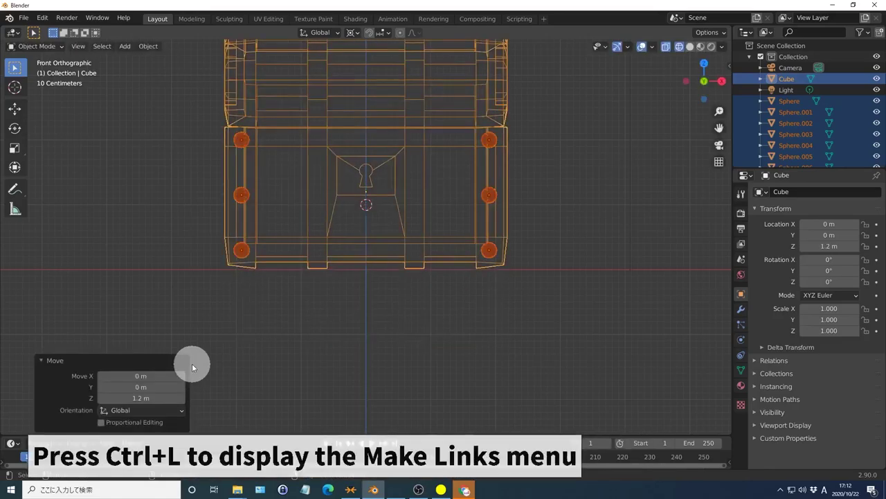
{"action": "key", "text": "ctrl+l"}
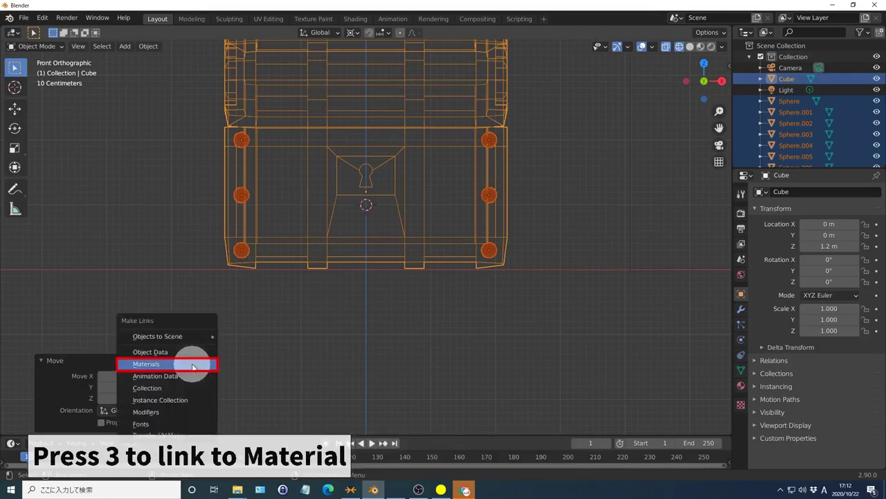
{"action": "key", "text": "3"}
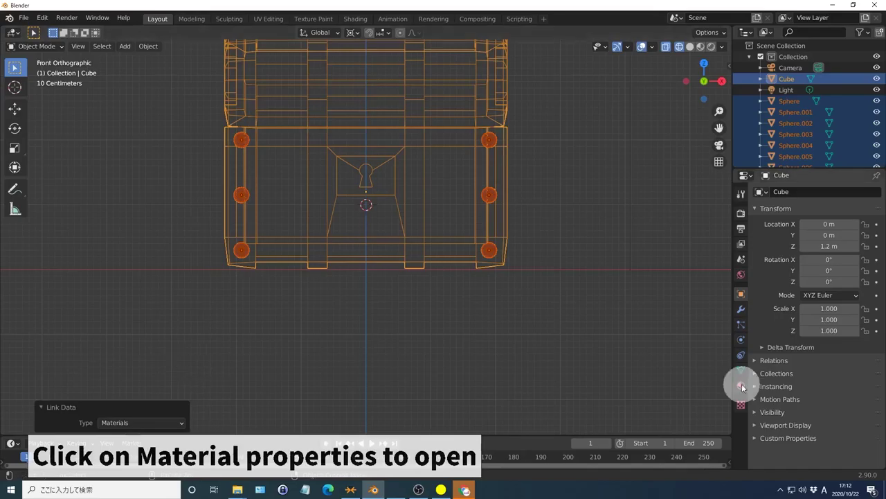
- Set the chest material's Base Color to yellow hex E7D900, then deselect all objects
{"action": "left_click", "coordinate": [741, 386]}
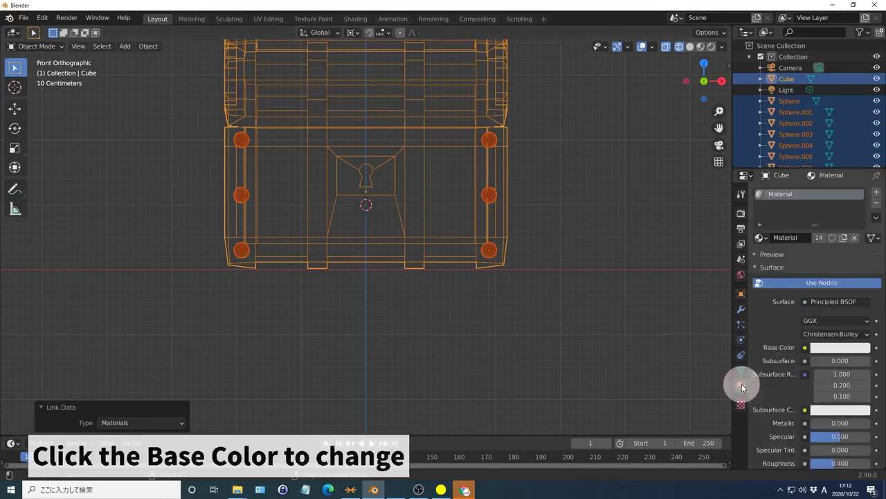
{"action": "left_click", "coordinate": [841, 347]}
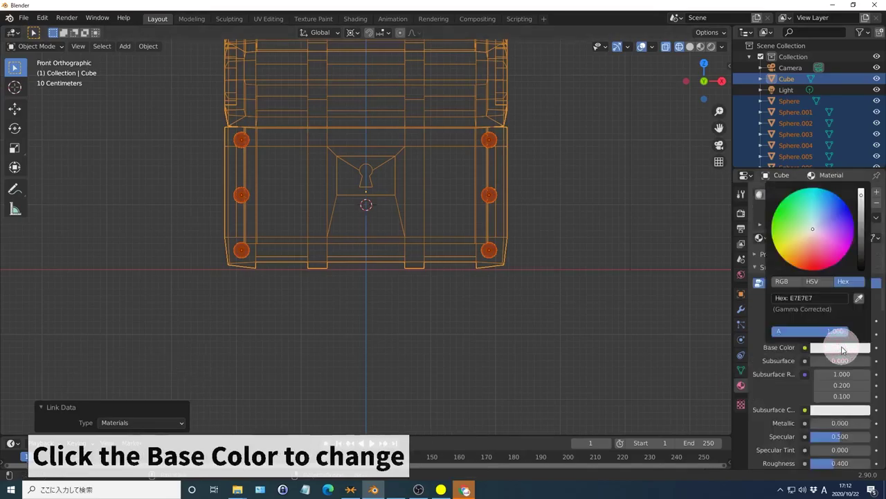
{"action": "left_click", "coordinate": [846, 282]}
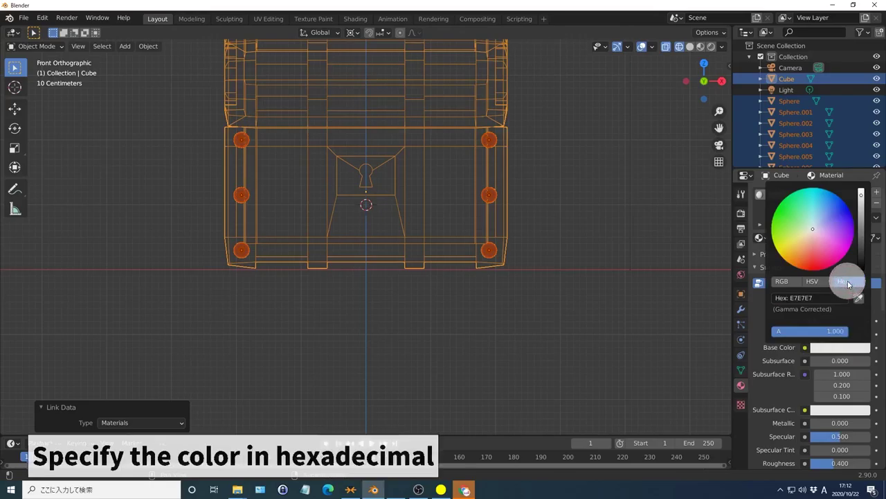
{"action": "left_click", "coordinate": [818, 297]}
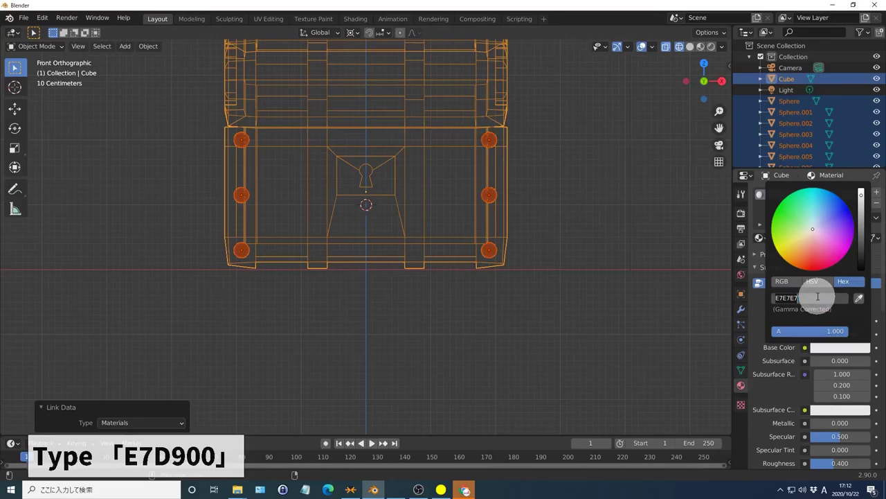
{"action": "type", "text": "E7D900"}
{"action": "key", "text": "Return"}
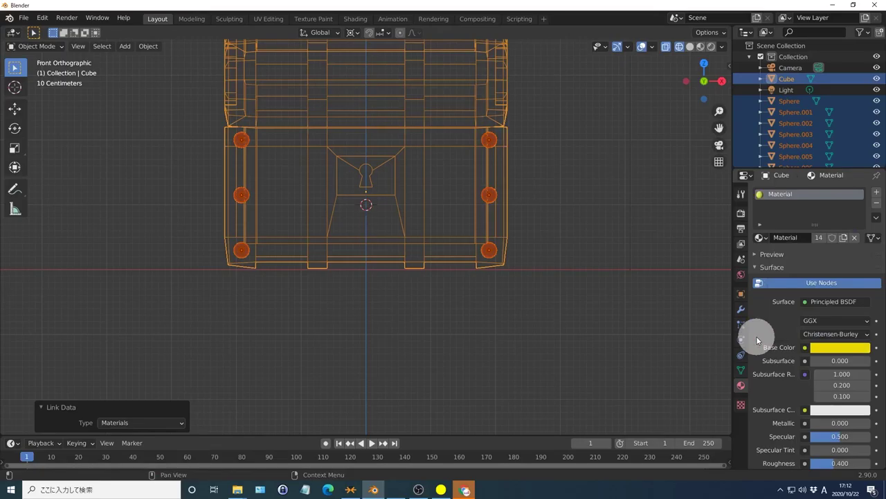
{"action": "left_click", "coordinate": [584, 159]}
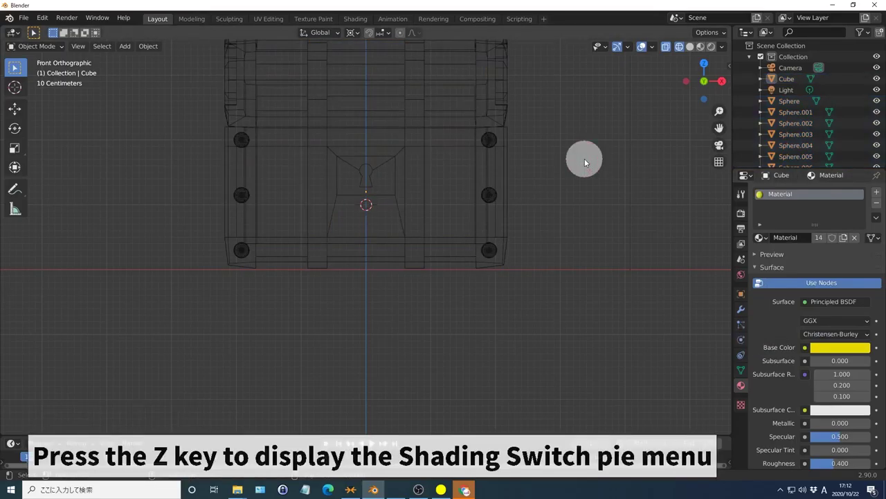
- Switch to Material Preview shading, frame all objects with Shift+C, and orbit to an angled perspective
{"action": "key", "text": "z"}
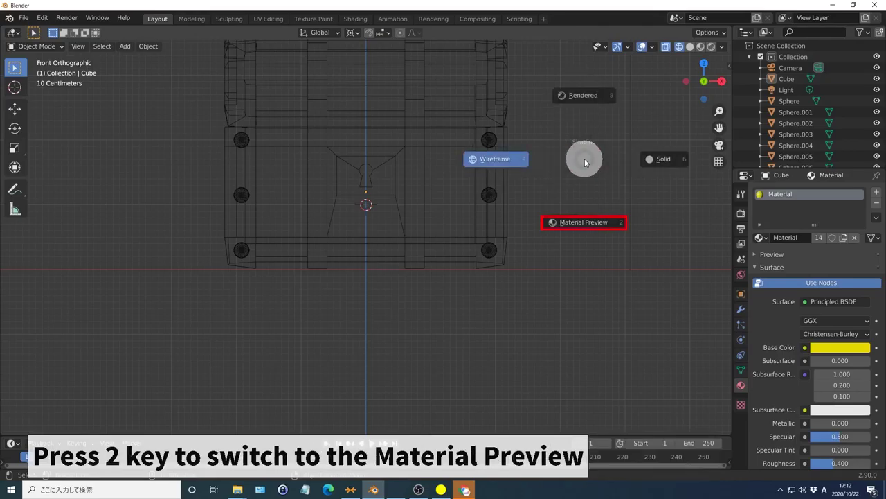
{"action": "key", "text": "2"}
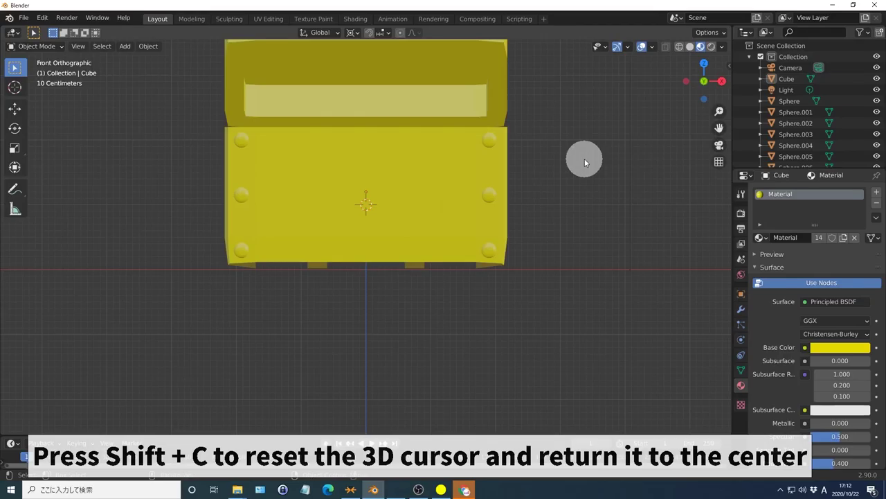
{"action": "key", "text": "shift+c"}
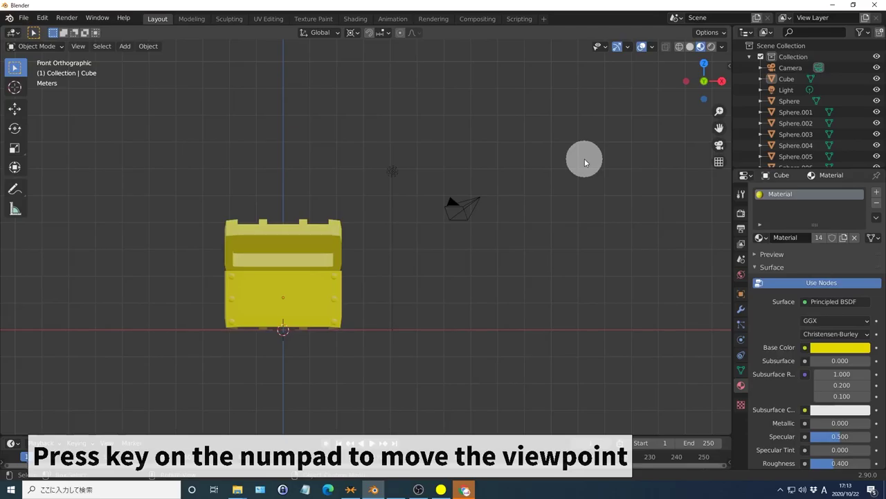
{"action": "key", "text": "KP_8"}
{"action": "key", "text": "KP_8"}
{"action": "key", "text": "KP_4"}
{"action": "key", "text": "KP_4"}
{"action": "key", "text": "KP_4"}
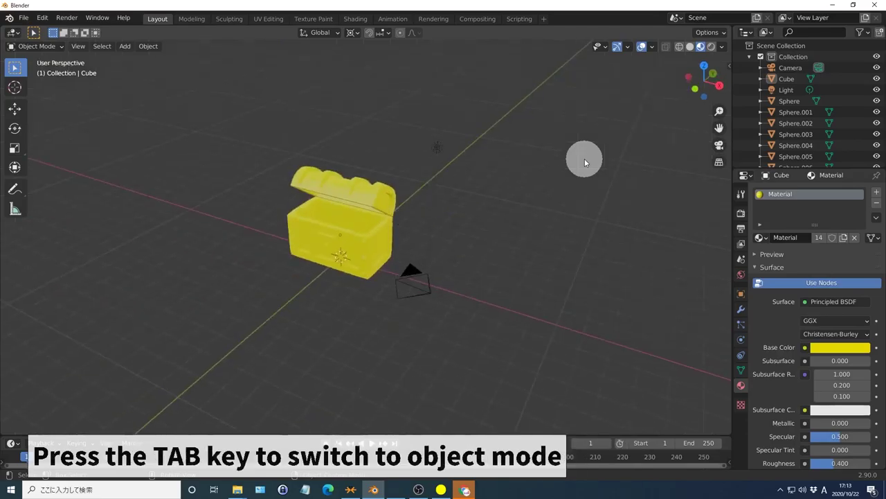
- Enter Edit Mode on the chest, select the whole mesh, frame it close-up, and use face select mode
{"action": "key", "text": "Tab"}
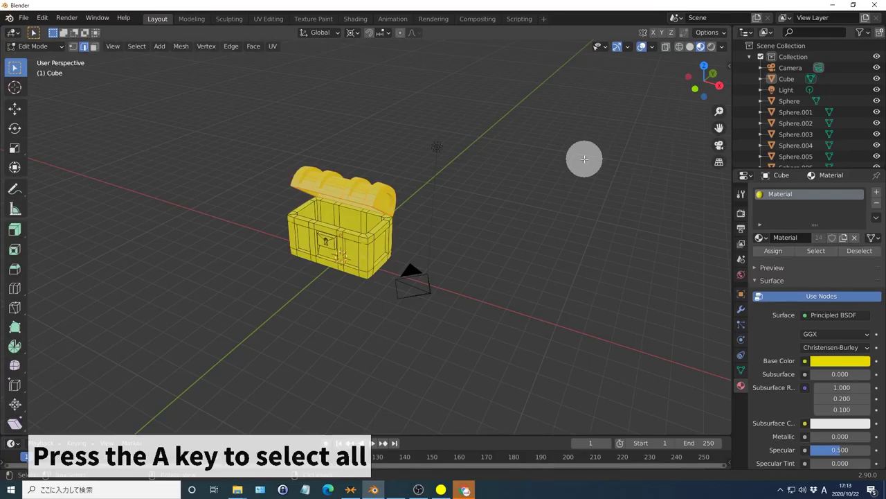
{"action": "key", "text": "a"}
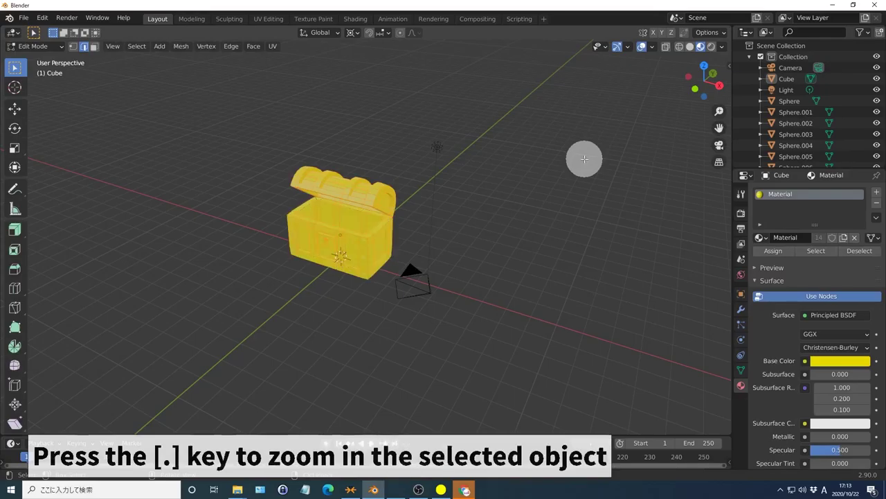
{"action": "key", "text": "KP_Decimal"}
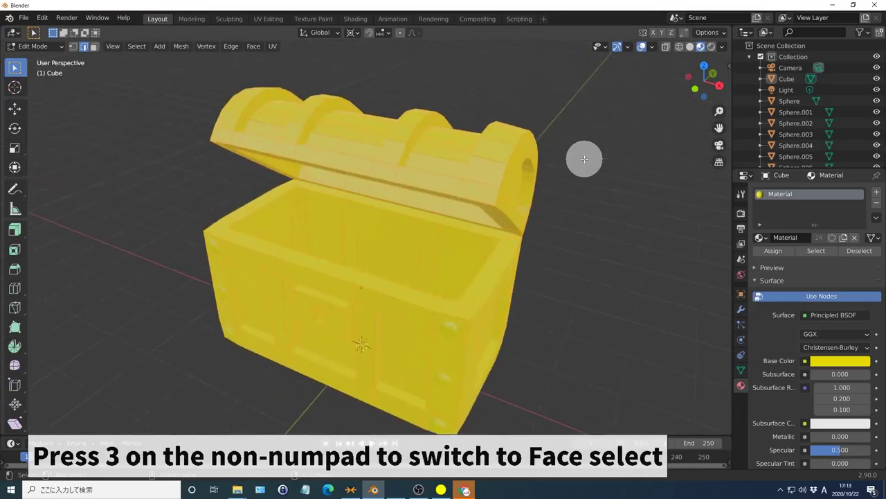
{"action": "key", "text": "3"}
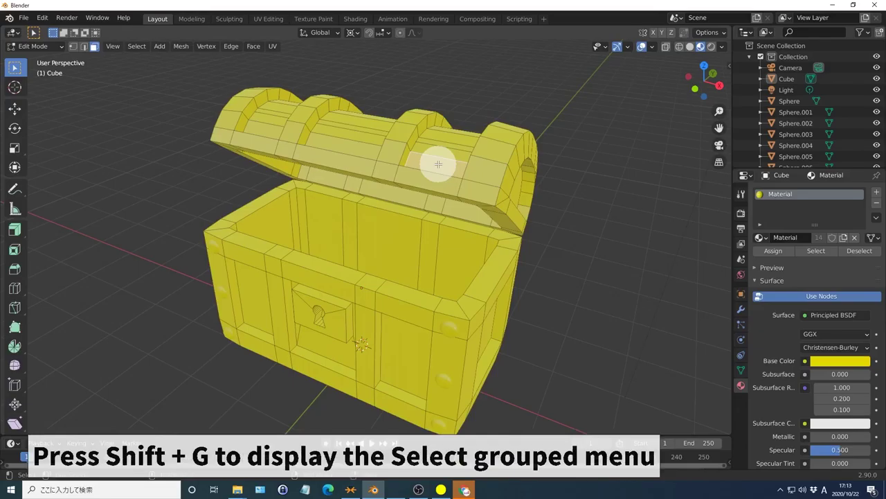
- Select faces of similar area and add the front and right side panel faces
{"action": "key", "text": "shift+g"}
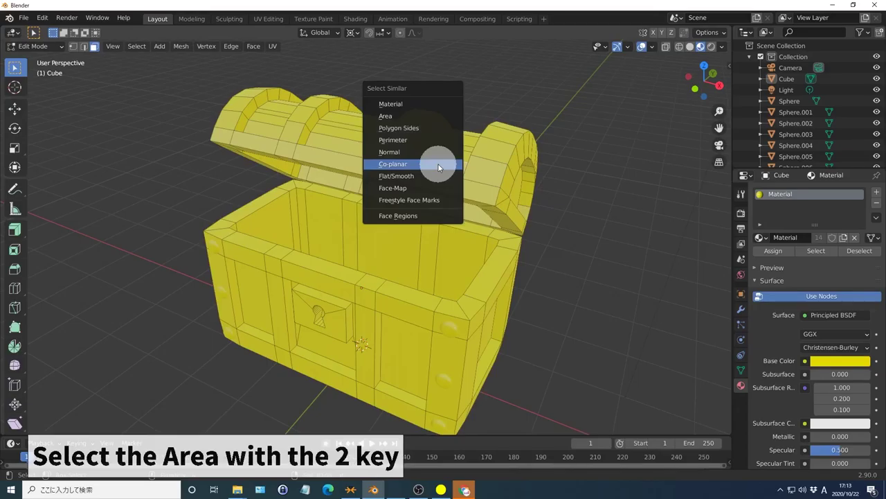
{"action": "key", "text": "2"}
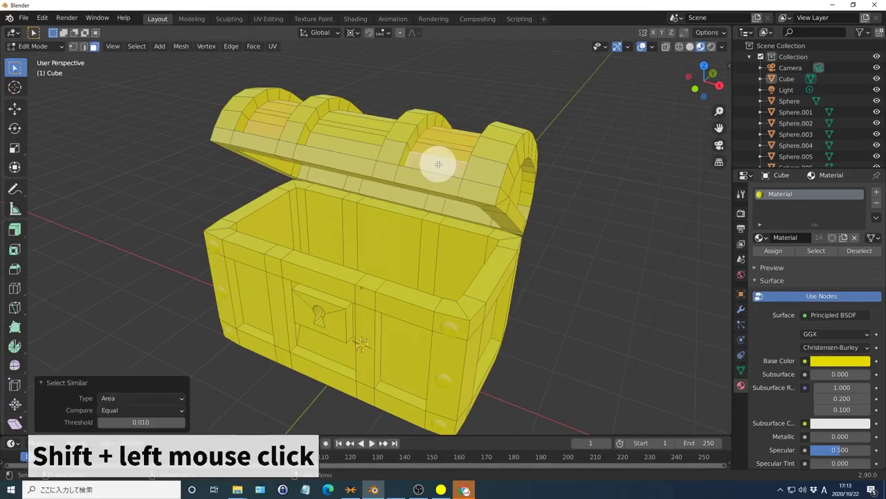
{"action": "left_click", "coordinate": [404, 355], "text": "shift"}
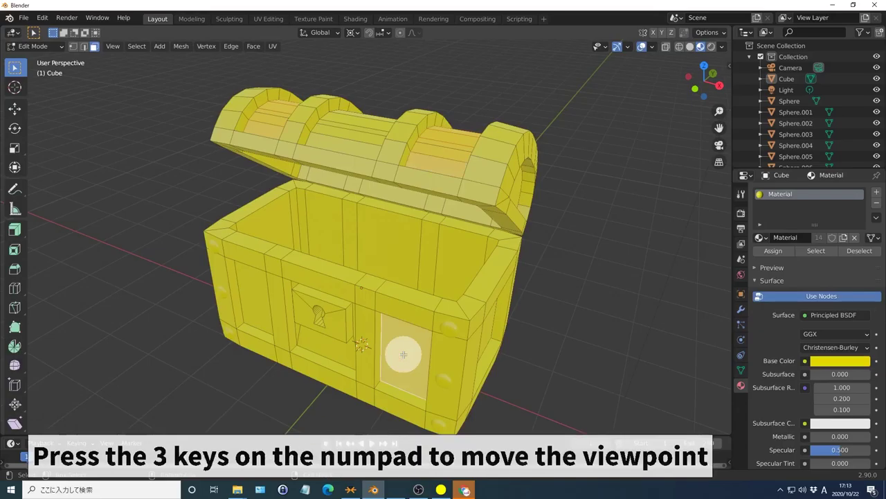
{"action": "key", "text": "KP_3"}
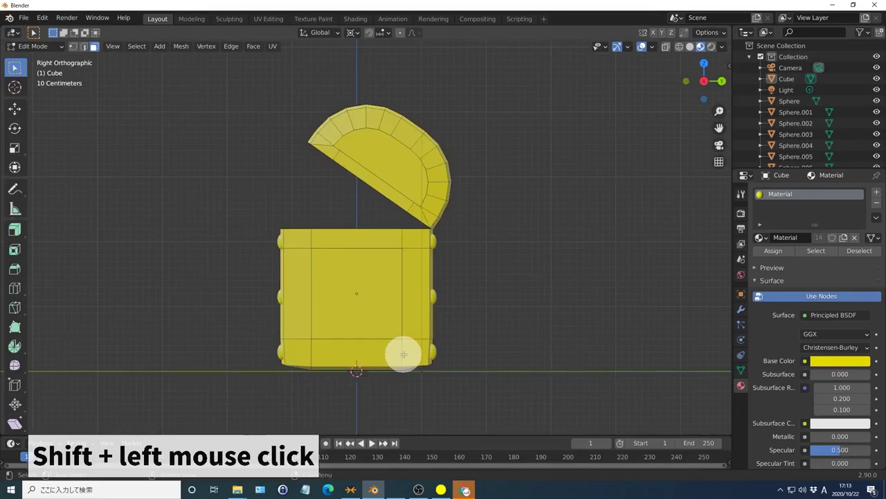
{"action": "left_click", "coordinate": [355, 303], "text": "shift"}
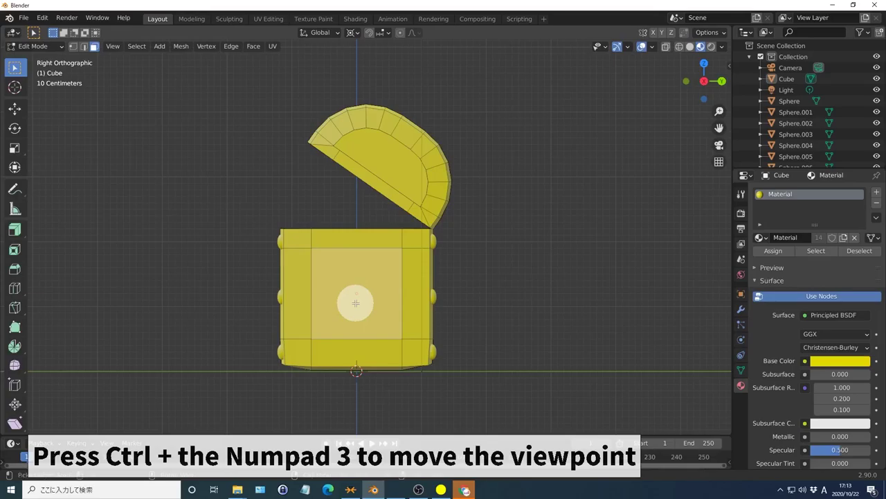
- Add the left side, back and lid panel faces to the selection from the ortho views
{"action": "key", "text": "ctrl+KP_3"}
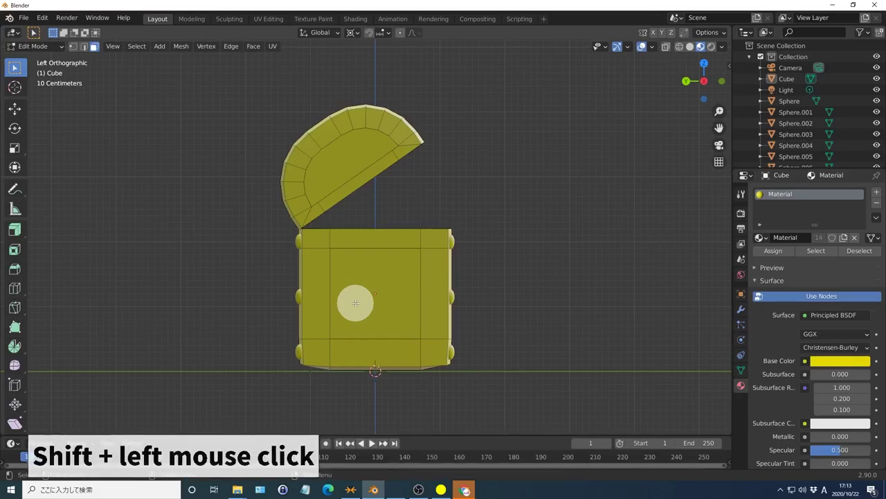
{"action": "left_click", "coordinate": [355, 303], "text": "shift"}
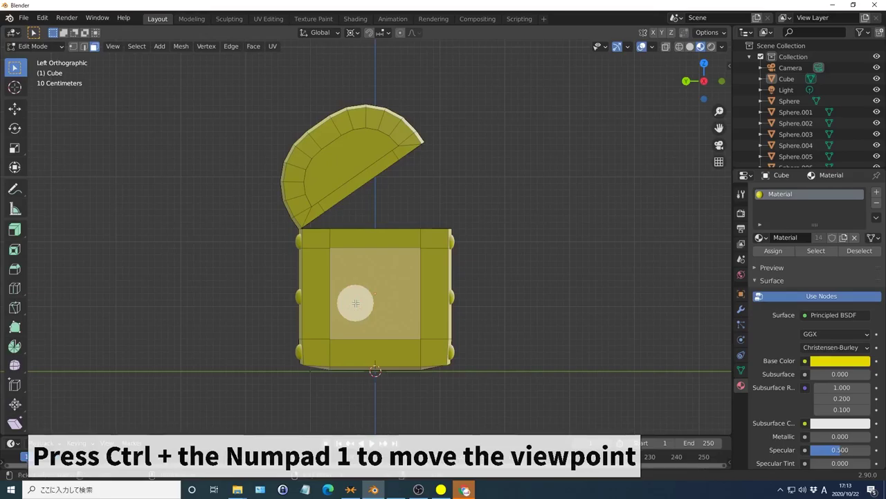
{"action": "key", "text": "ctrl+KP_1"}
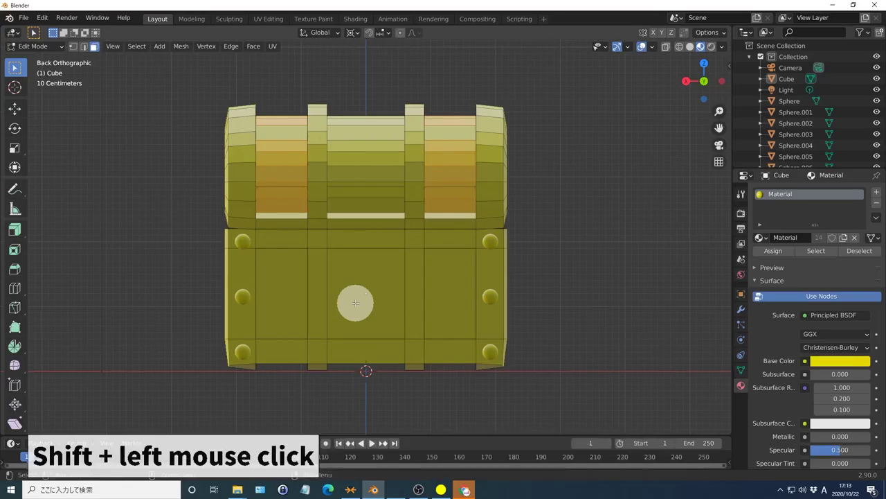
{"action": "left_click", "coordinate": [279, 294], "text": "shift"}
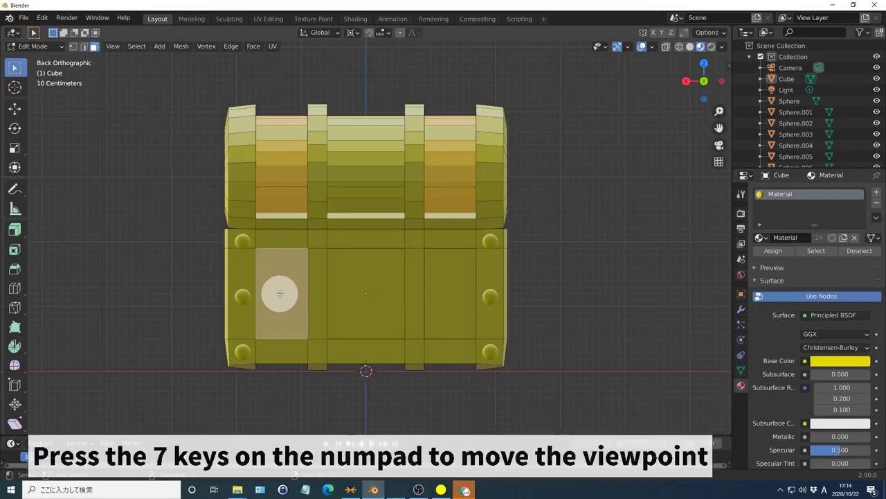
{"action": "key", "text": "KP_7"}
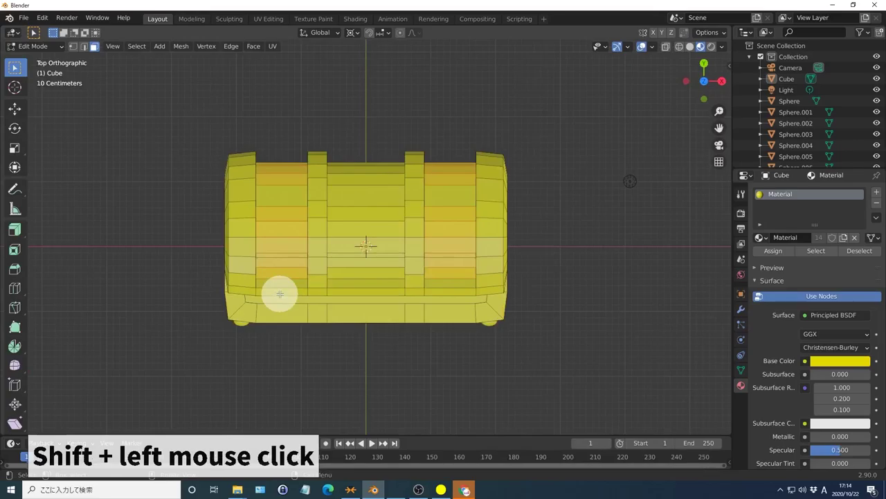
{"action": "left_click", "coordinate": [451, 195], "text": "shift"}
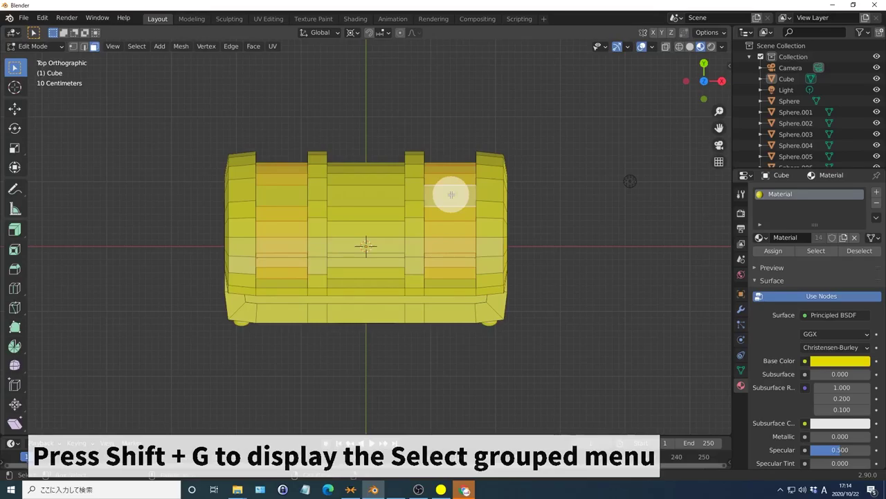
{"action": "key", "text": "shift+g"}
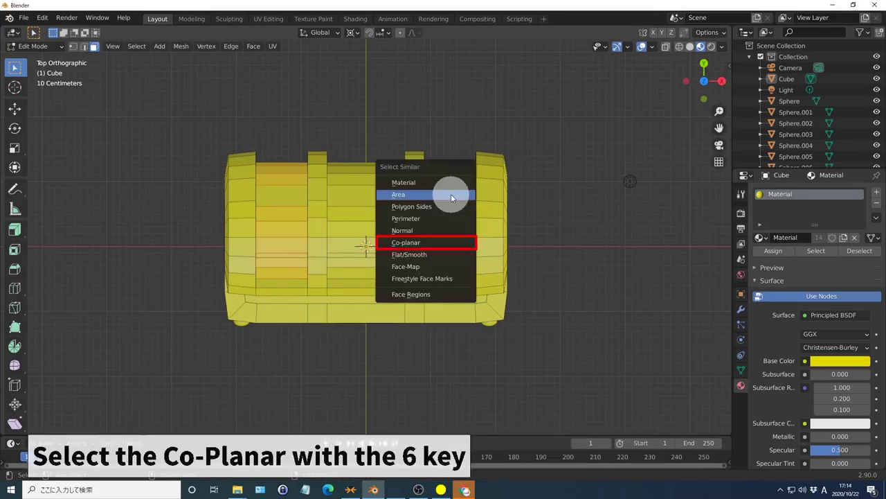
- Extend the selection to co-planar faces and add a new material slot with a new material
{"action": "key", "text": "6"}
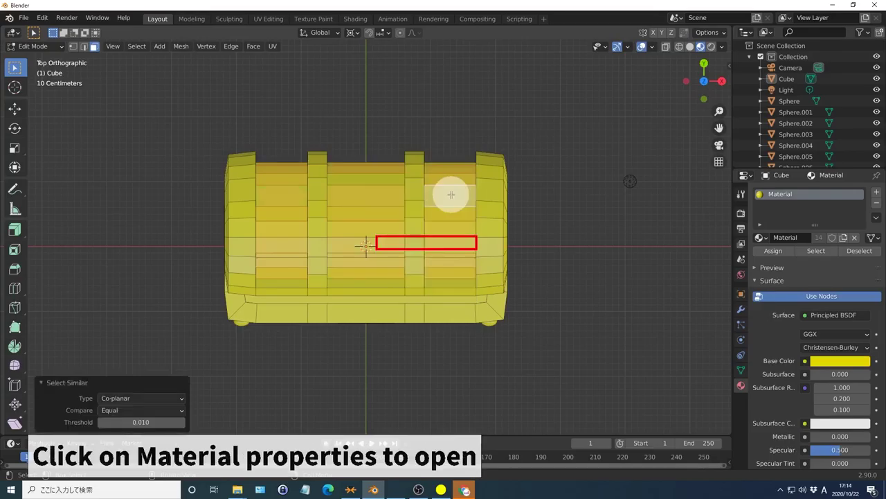
{"action": "left_click", "coordinate": [741, 386]}
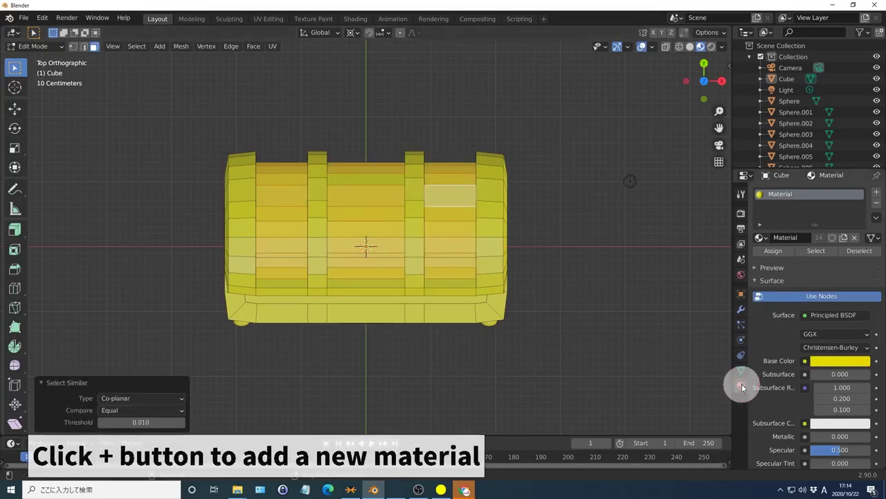
{"action": "left_click", "coordinate": [877, 193]}
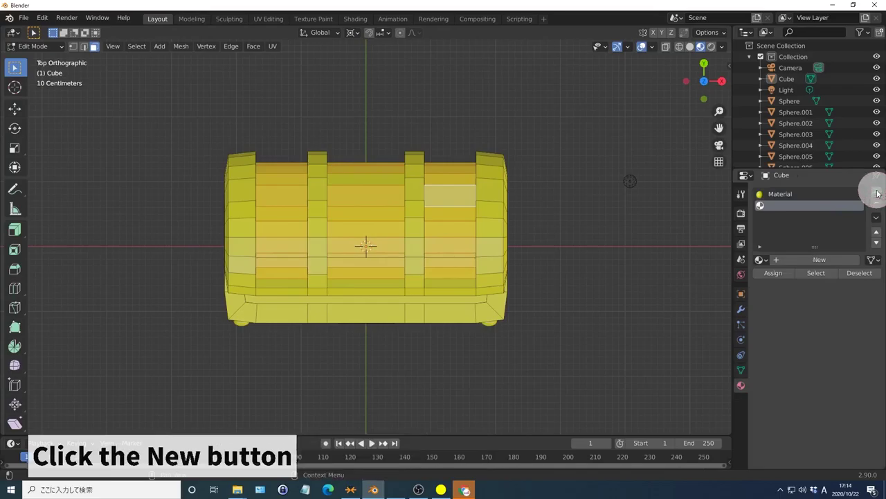
{"action": "left_click", "coordinate": [817, 260]}
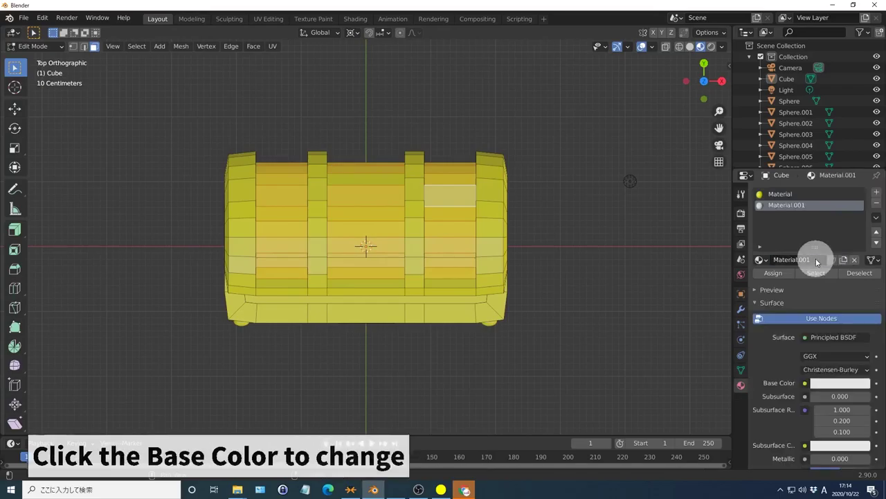
- Make the new material red E70000, assign it to the selected panel faces, and deselect
{"action": "left_click", "coordinate": [841, 383]}
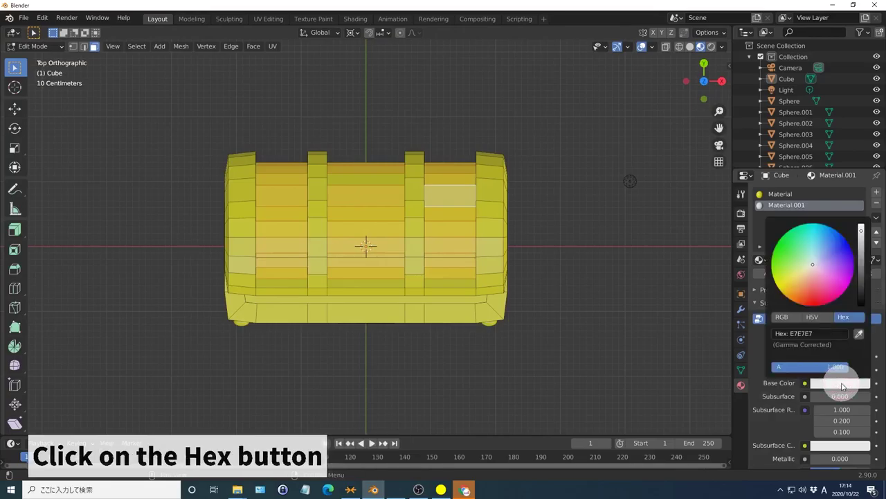
{"action": "left_click", "coordinate": [847, 317]}
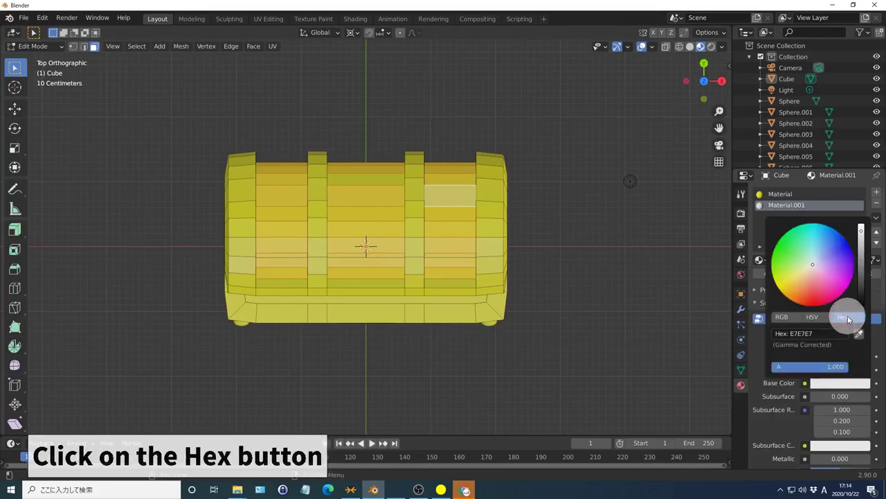
{"action": "left_click", "coordinate": [817, 335]}
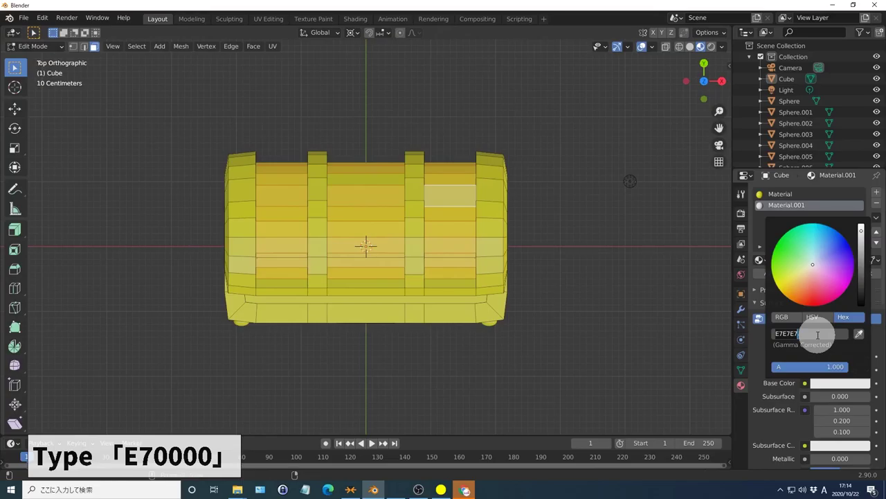
{"action": "type", "text": "E70000"}
{"action": "key", "text": "Return"}
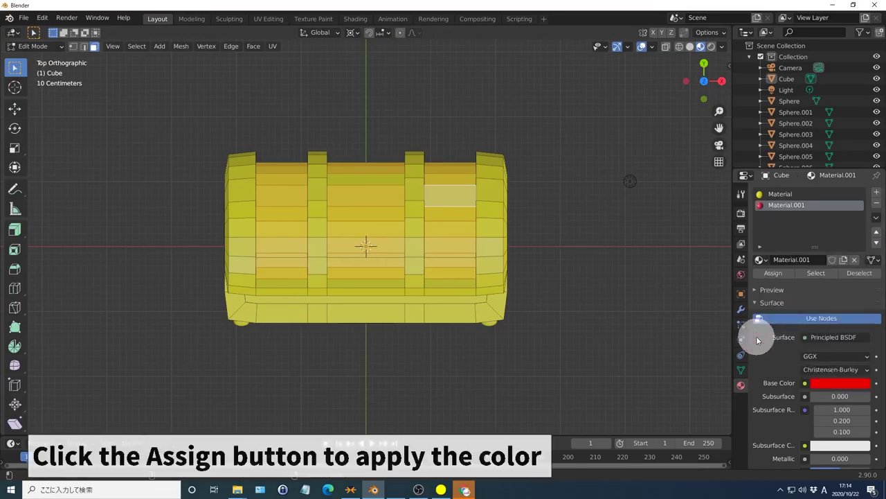
{"action": "left_click", "coordinate": [774, 273]}
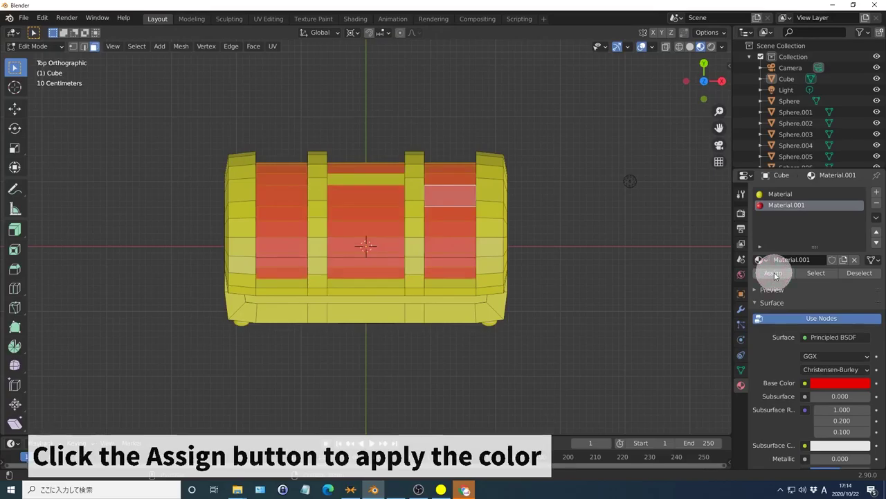
{"action": "left_click", "coordinate": [584, 158]}
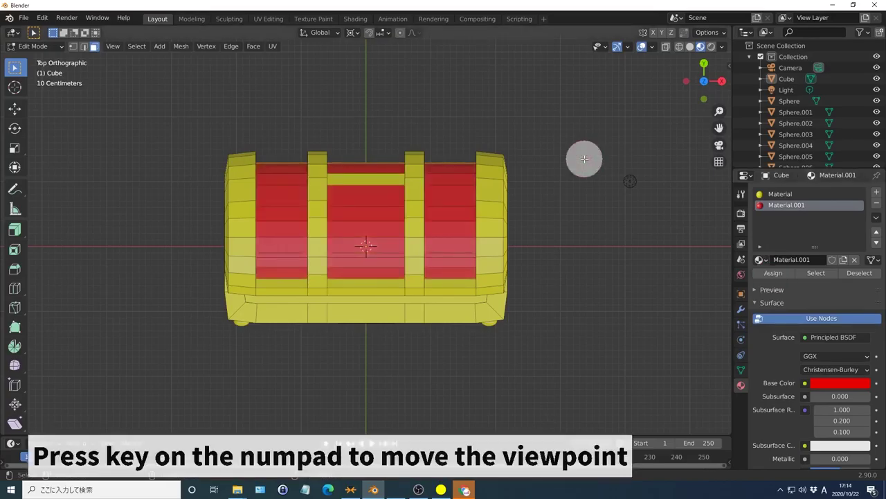
- Orbit to a frontal view, pick an inner lid face, and grow it with Select More
{"action": "key", "text": "KP_2"}
{"action": "key", "text": "KP_2"}
{"action": "key", "text": "KP_2"}
{"action": "key", "text": "KP_4"}
{"action": "key", "text": "KP_4"}
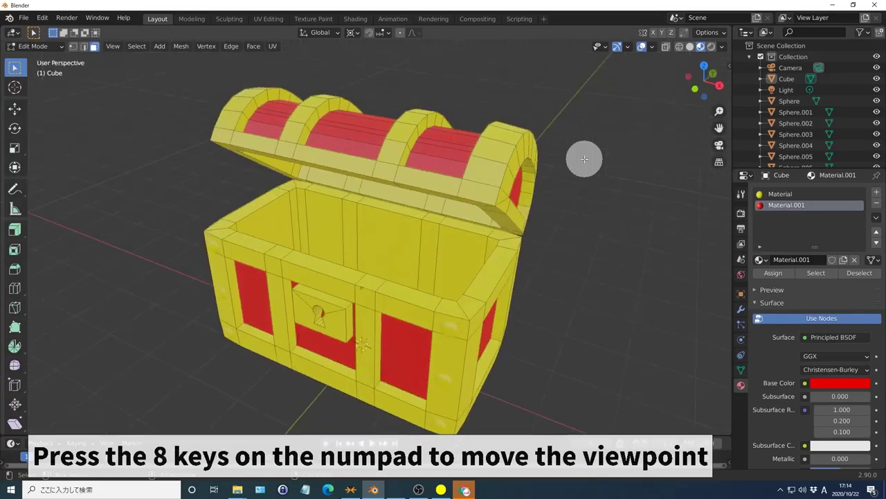
{"action": "key", "text": "KP_8"}
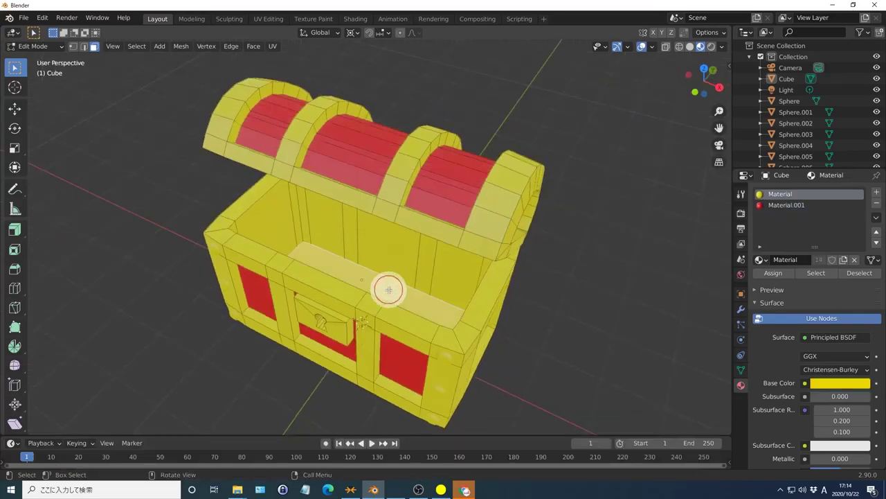
{"action": "key", "text": "KP_2"}
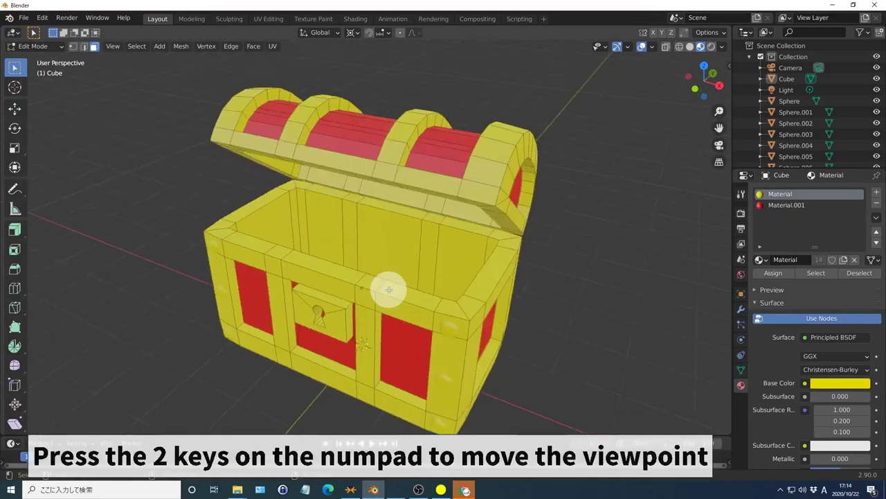
{"action": "key", "text": "KP_2"}
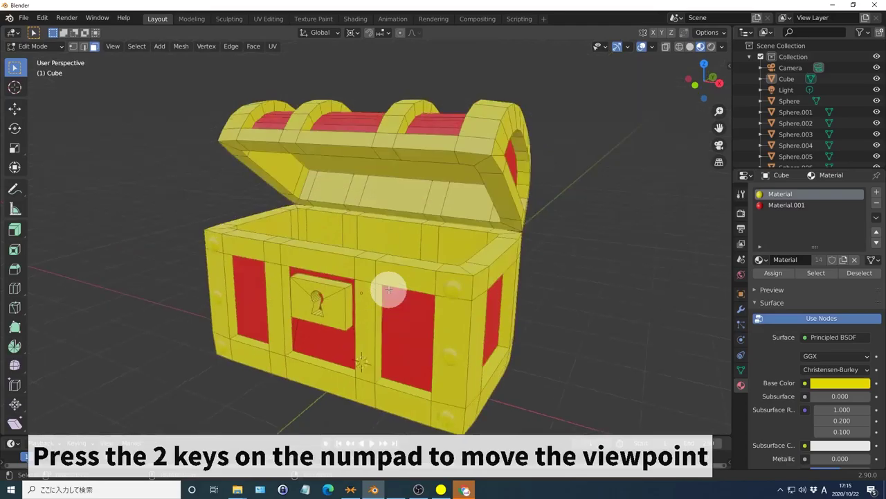
{"action": "key", "text": "KP_2"}
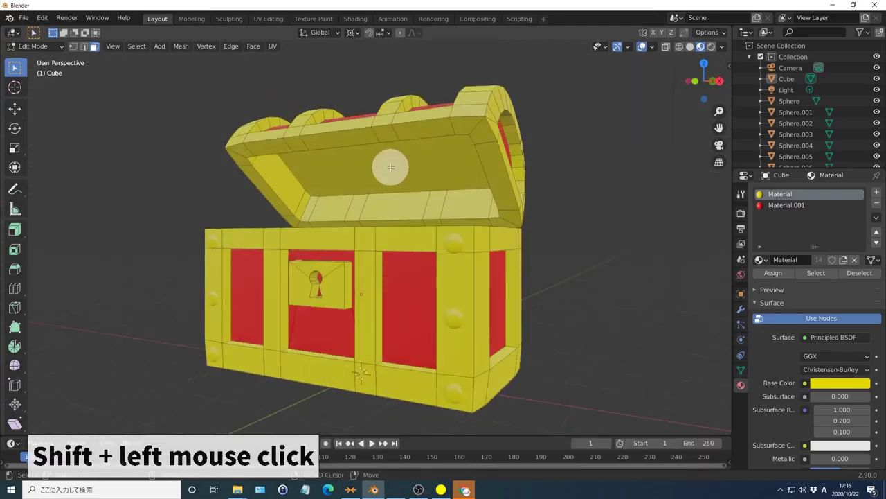
{"action": "left_click", "coordinate": [390, 167], "text": "shift"}
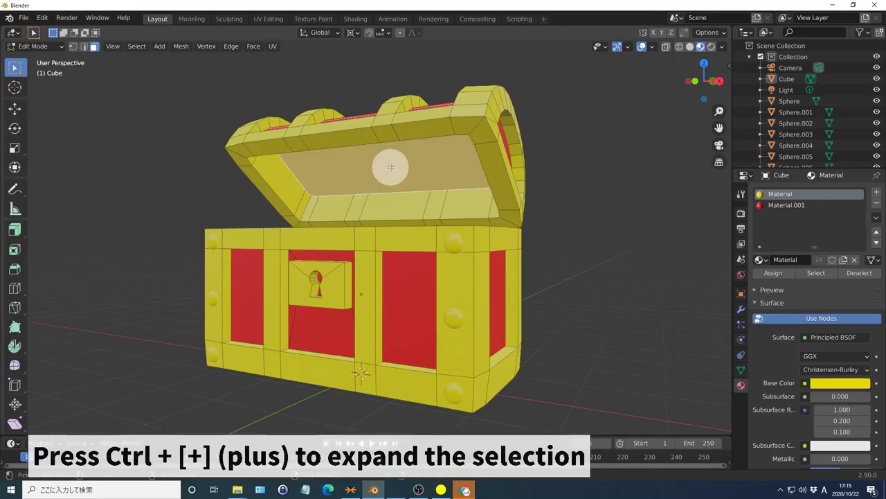
{"action": "key", "text": "ctrl+KP_Add"}
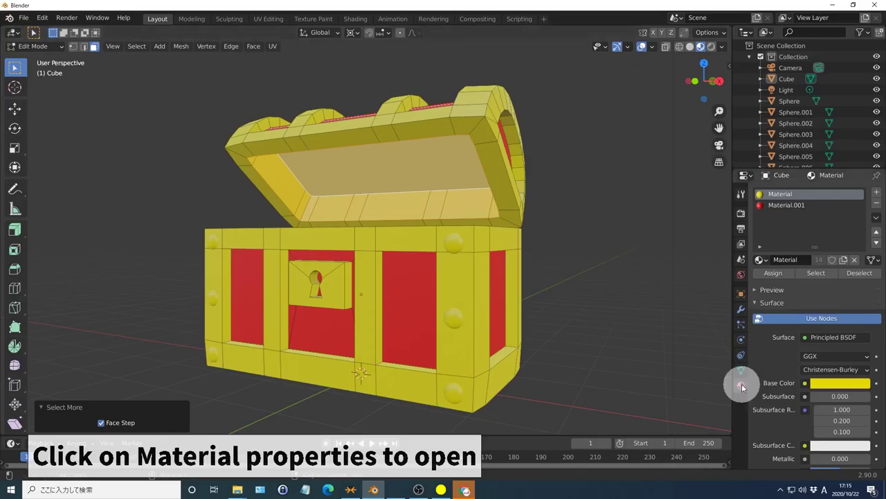
- Add a third material slot with a new material, Material.002
{"action": "left_click", "coordinate": [741, 385]}
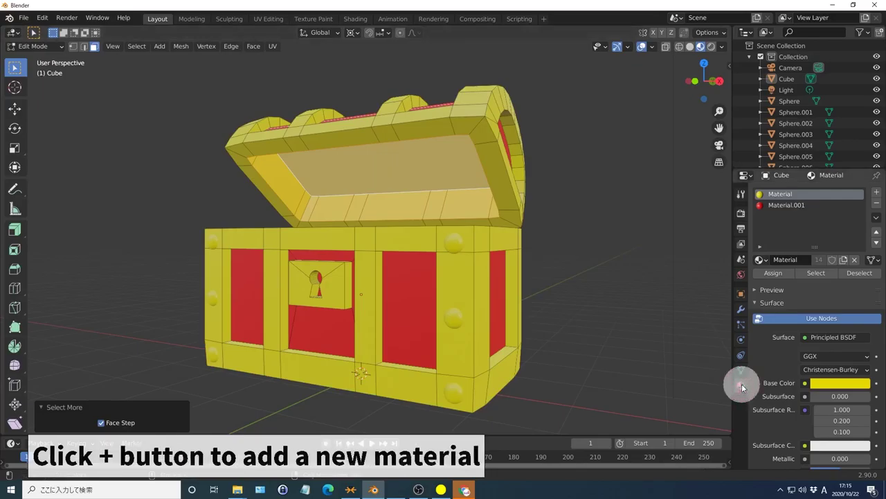
{"action": "left_click", "coordinate": [876, 192]}
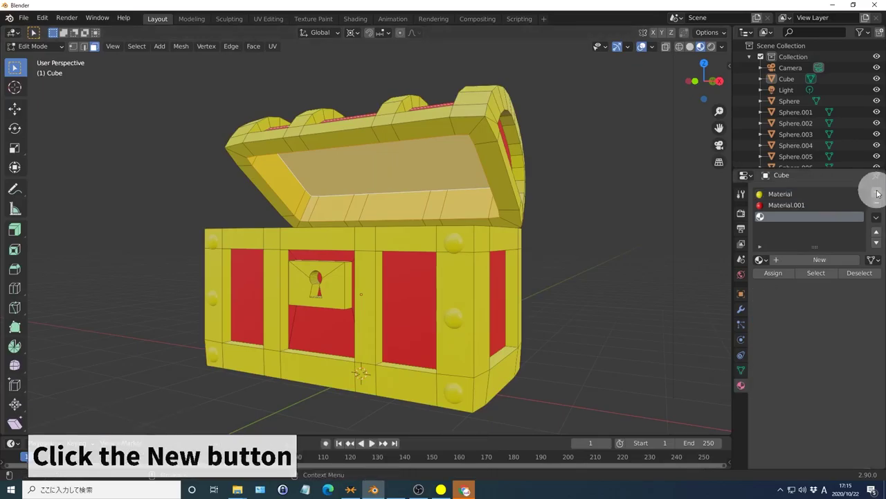
{"action": "left_click", "coordinate": [817, 260]}
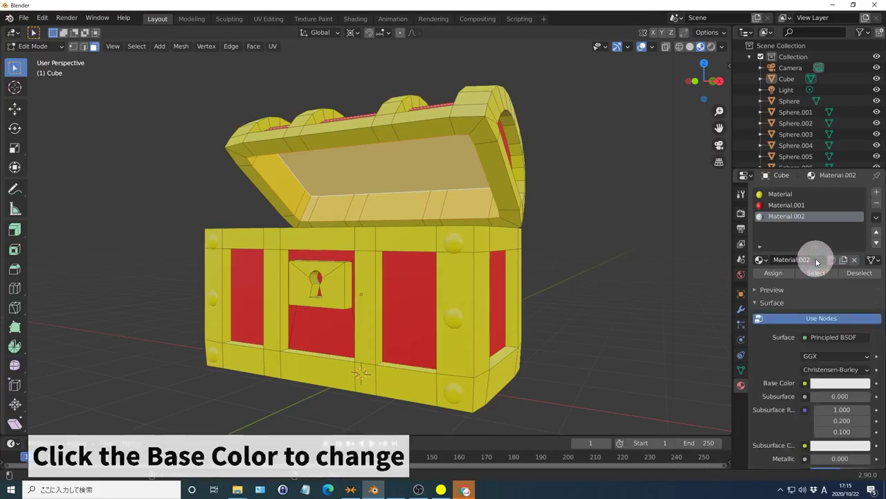
- Set Material.002's Base Color to white FFFFFF, assign it to the inner lid faces, and deselect
{"action": "left_click", "coordinate": [843, 385]}
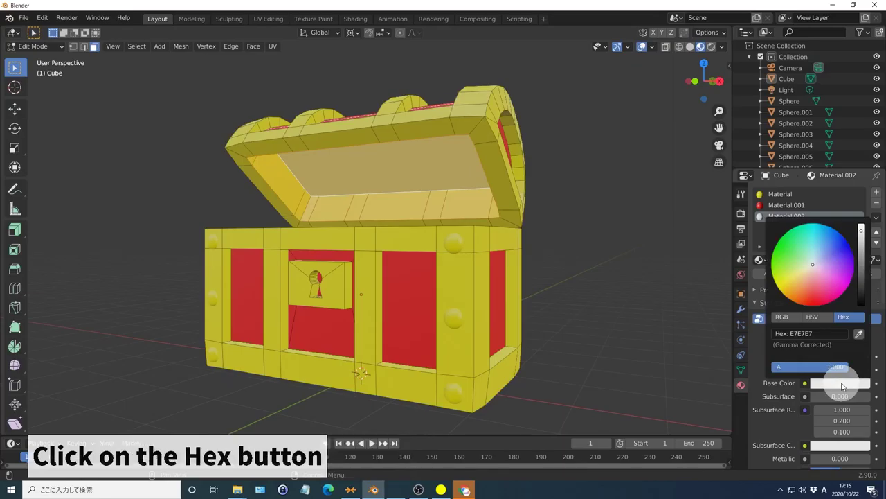
{"action": "left_click", "coordinate": [847, 316]}
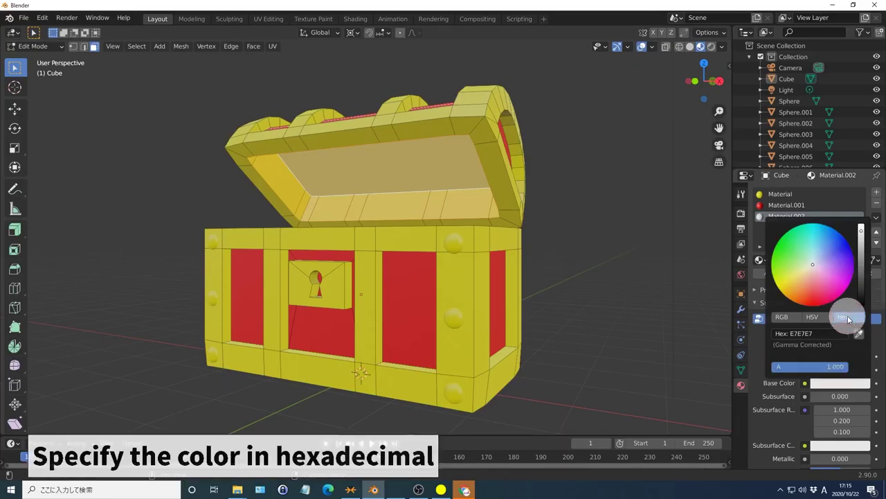
{"action": "left_click", "coordinate": [817, 335]}
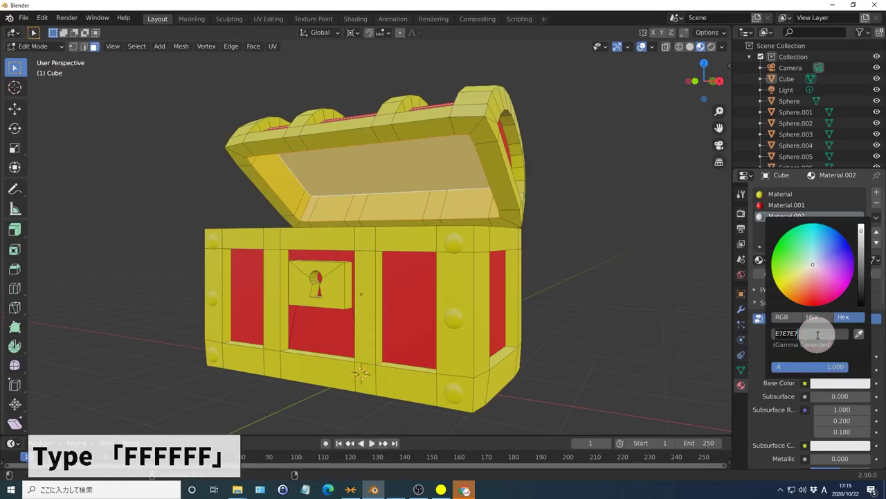
{"action": "type", "text": "FFFFFF"}
{"action": "key", "text": "Return"}
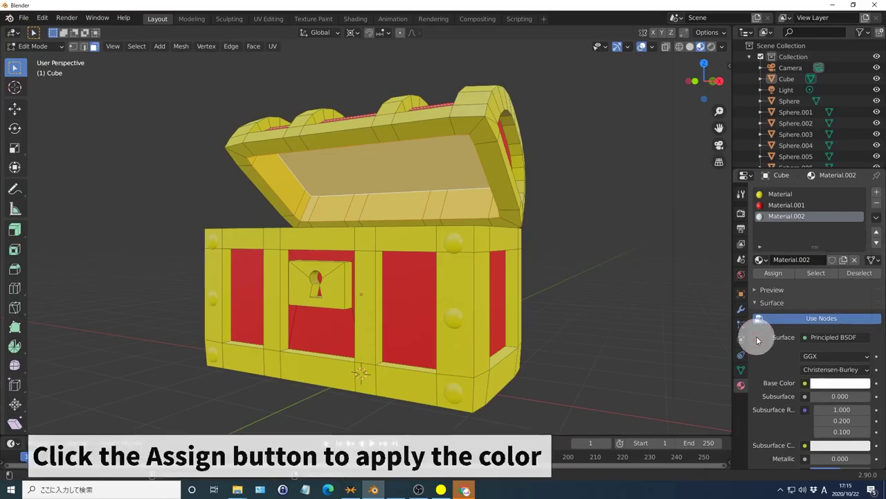
{"action": "left_click", "coordinate": [773, 273]}
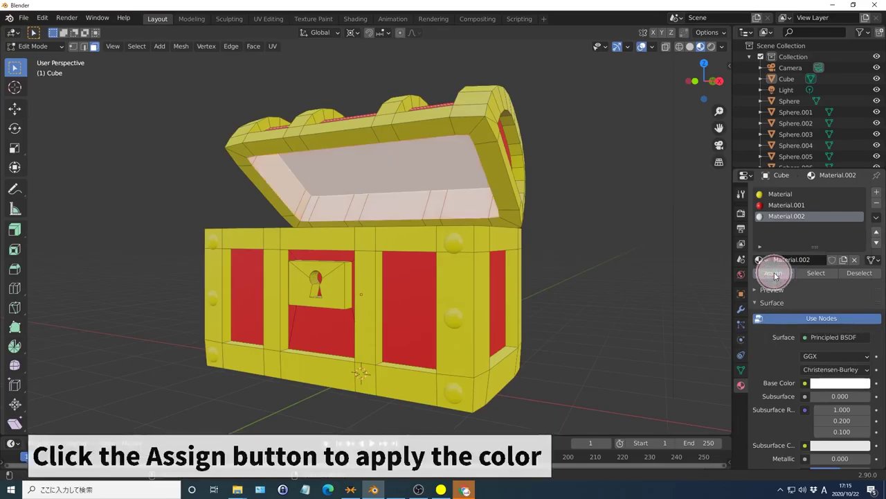
{"action": "left_click", "coordinate": [584, 158]}
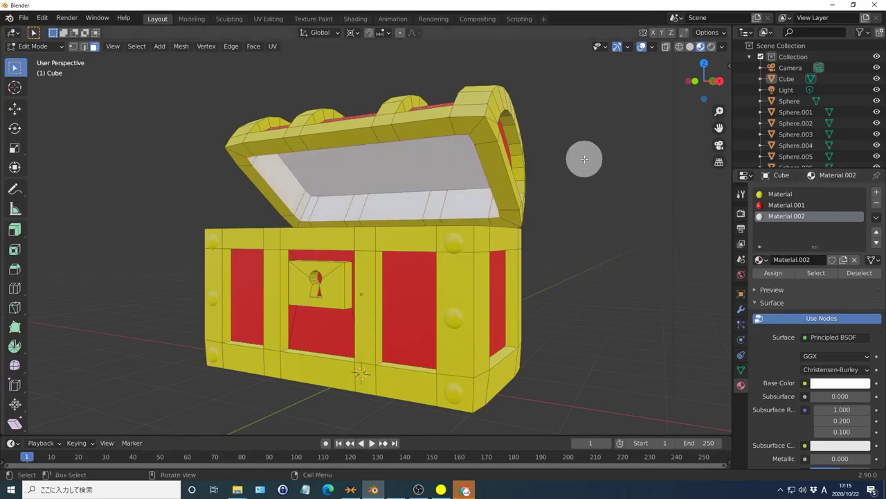
{"action": "left_click", "coordinate": [585, 292]}
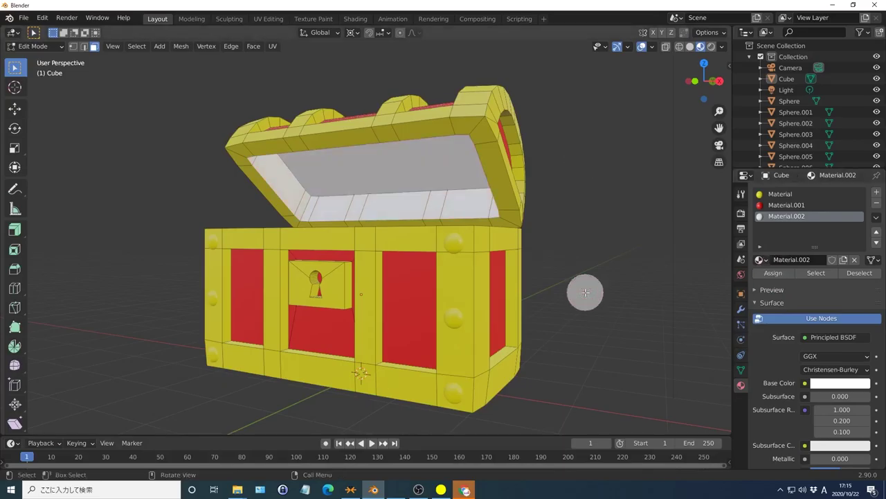
- Tilt the view down into the chest, switch to Rendered shading, and return to Object Mode
{"action": "key", "text": "KP_8"}
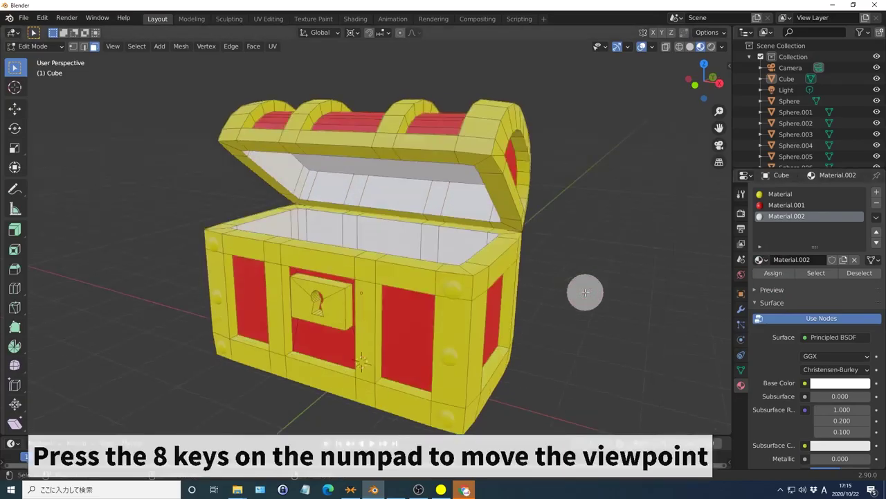
{"action": "key", "text": "KP_8"}
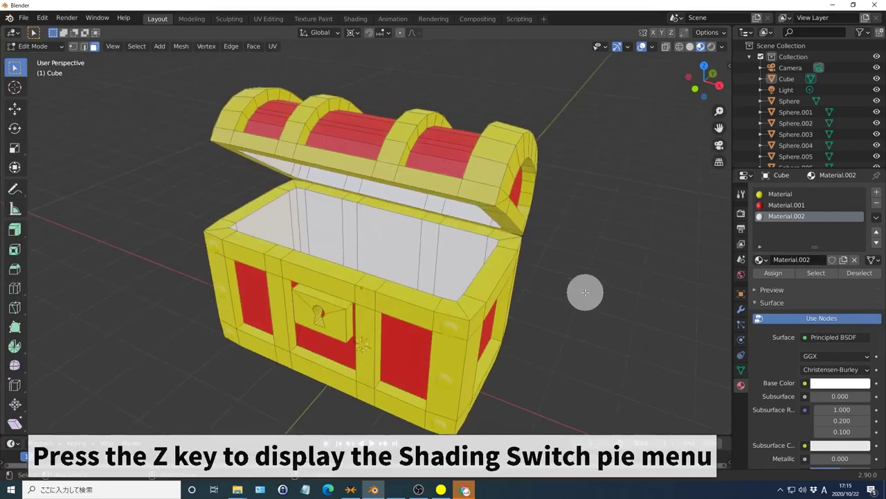
{"action": "key", "text": "z"}
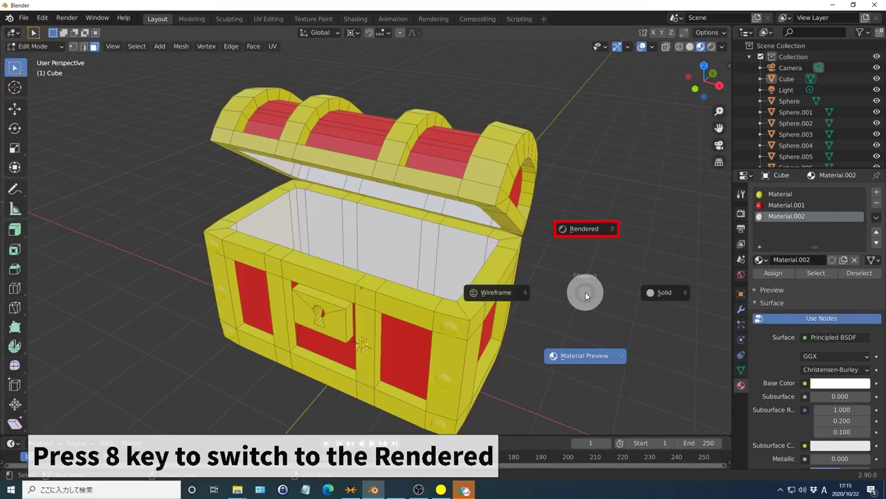
{"action": "key", "text": "8"}
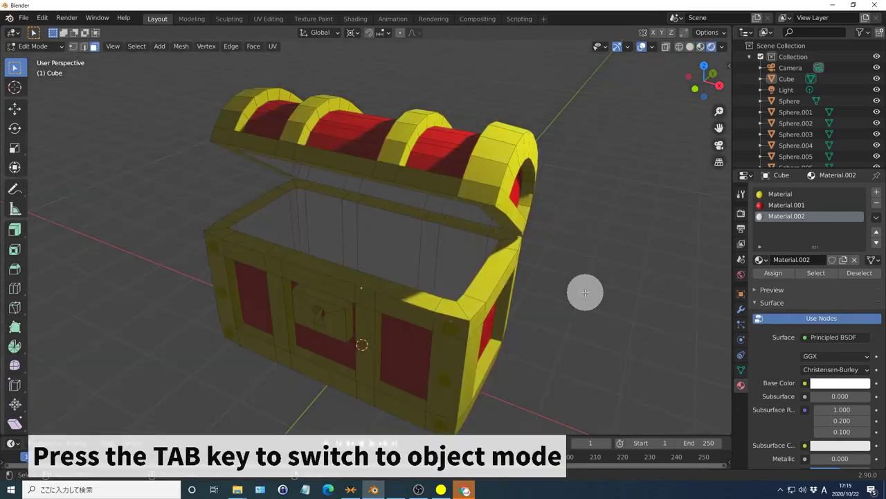
{"action": "key", "text": "Tab"}
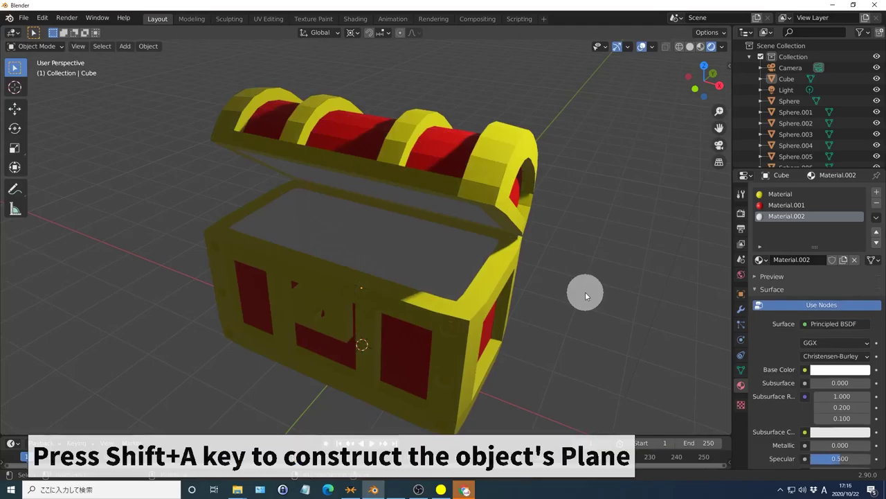
{"action": "key", "text": "shift+a"}
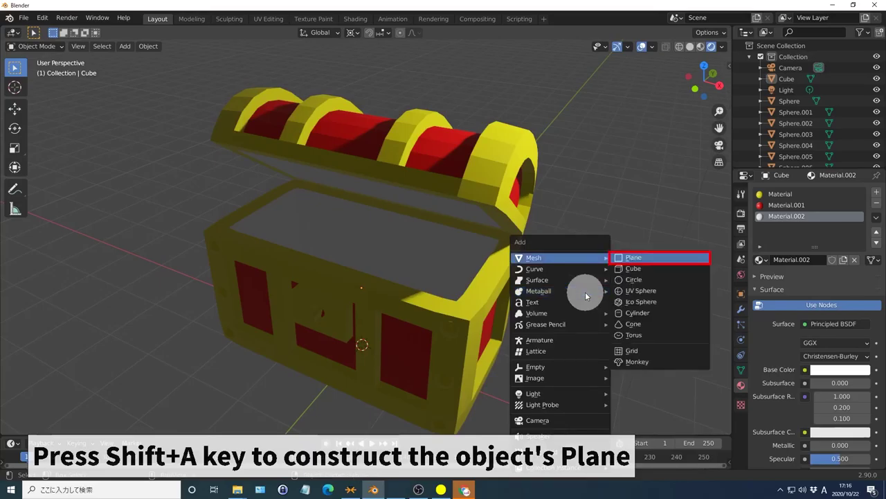
- Add a plane at the origin, set its size to 100 m, and add an empty material slot
{"action": "key", "text": "Return"}
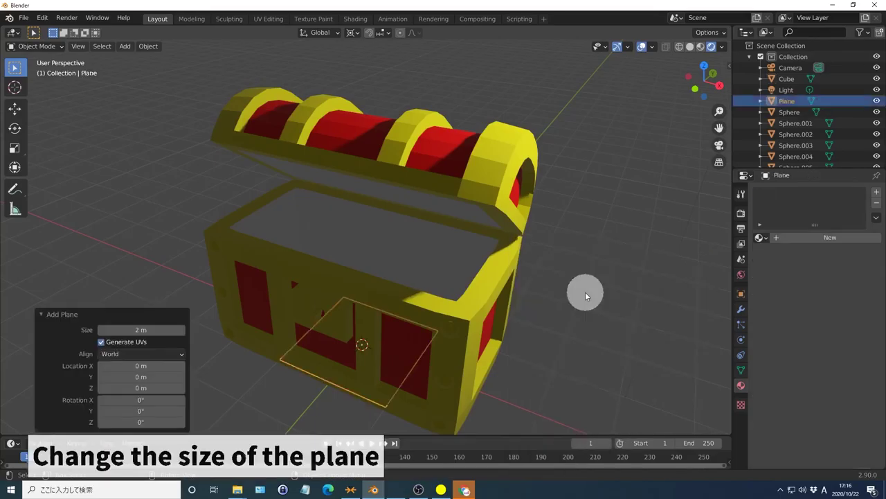
{"action": "left_click", "coordinate": [142, 329]}
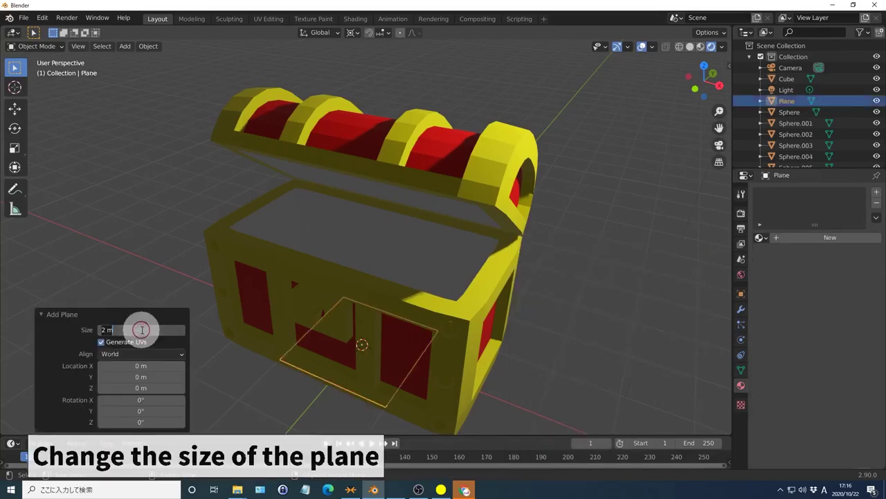
{"action": "type", "text": "100"}
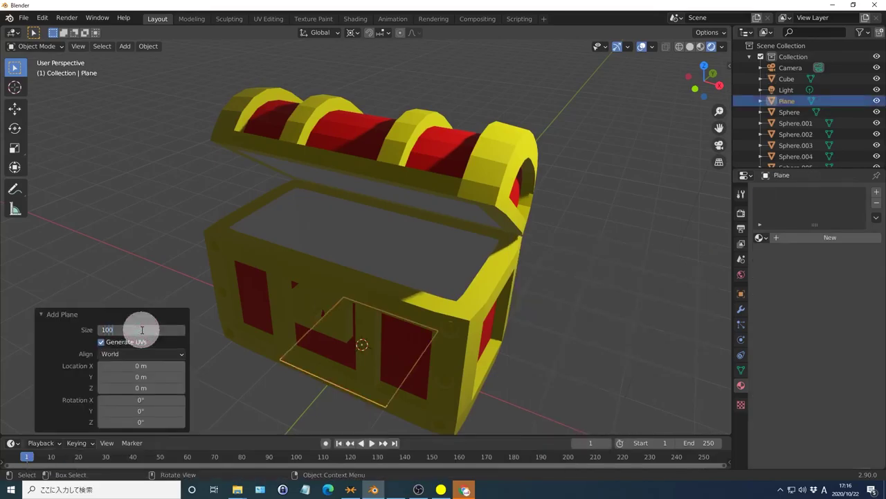
{"action": "key", "text": "Return"}
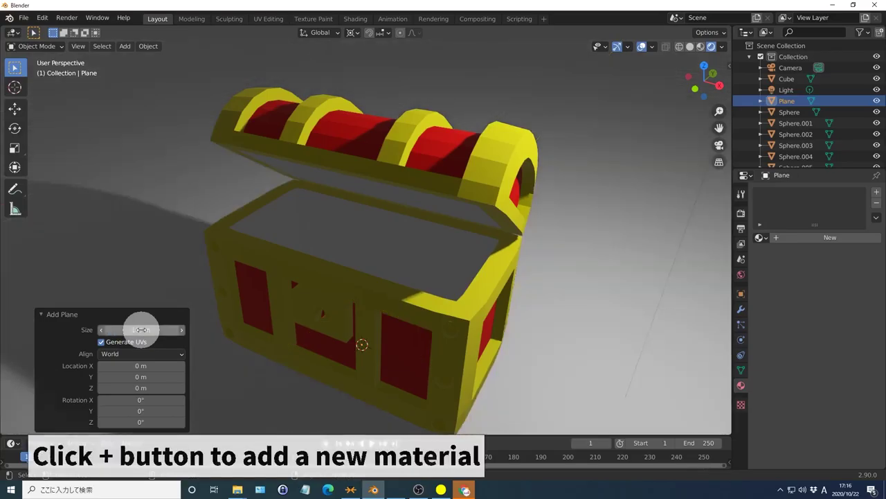
{"action": "left_click", "coordinate": [877, 192]}
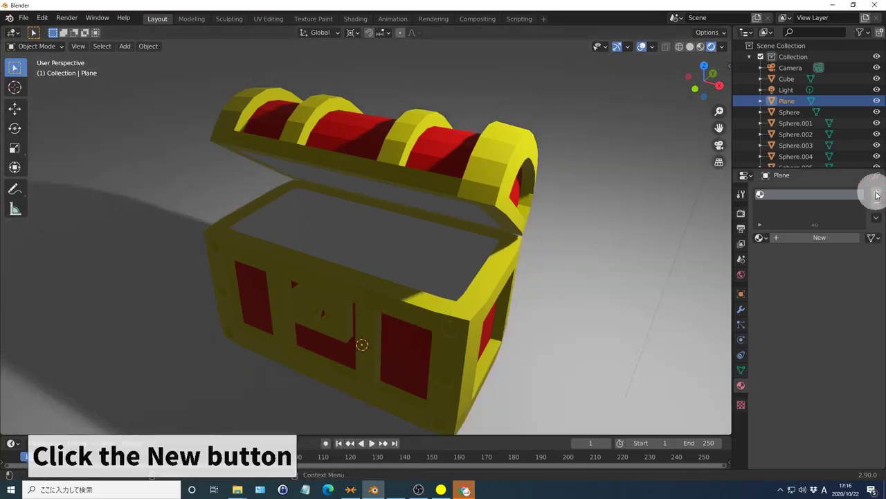
- Create Material.003 for the plane and set its base colour to hex E7B185
{"action": "left_click", "coordinate": [817, 237]}
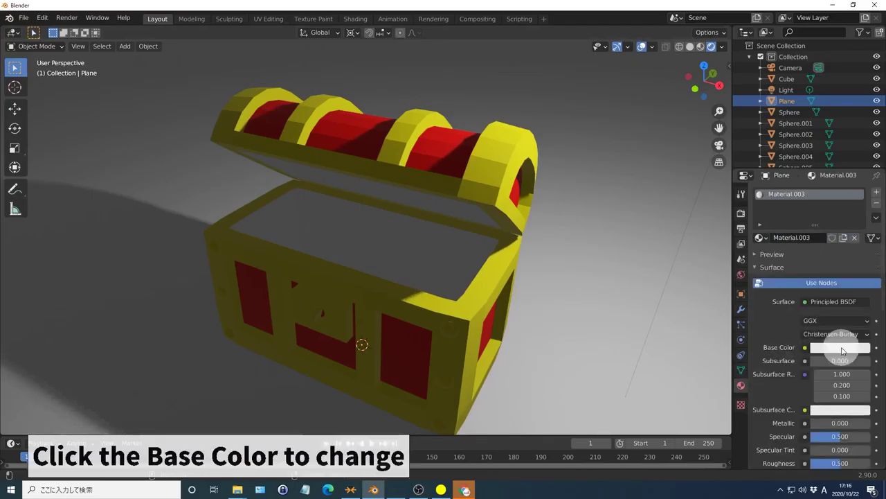
{"action": "left_click", "coordinate": [841, 349]}
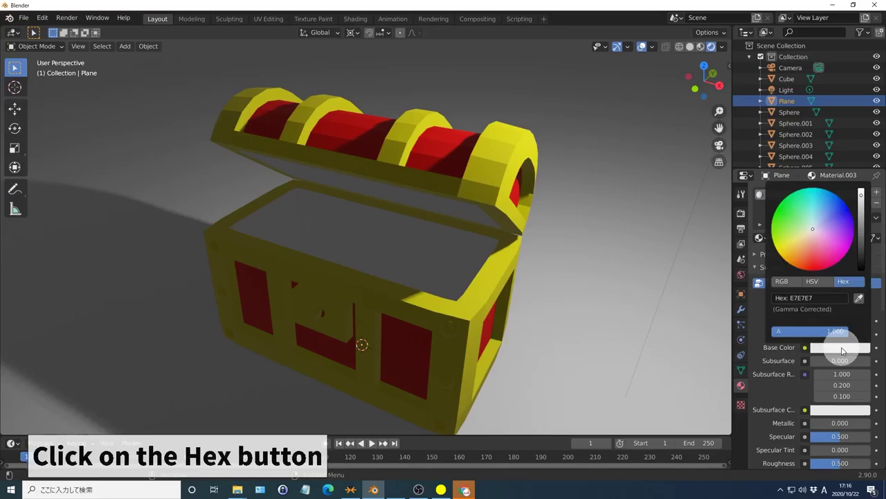
{"action": "left_click", "coordinate": [848, 282]}
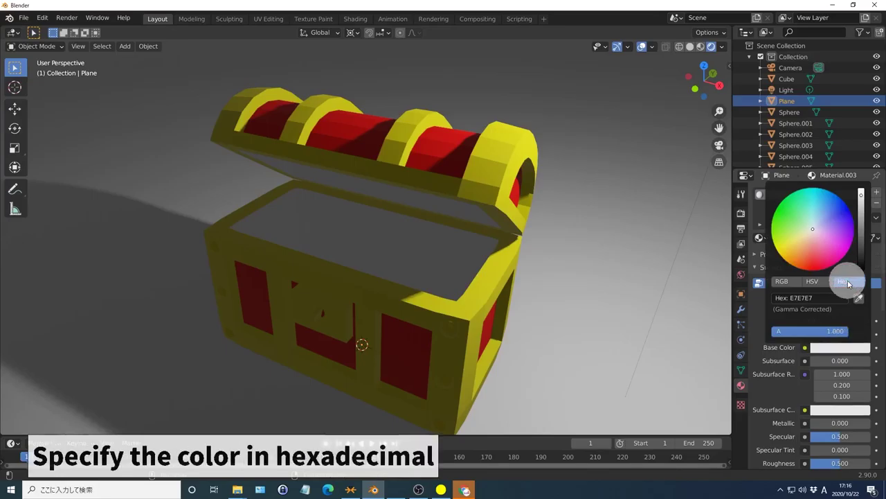
{"action": "left_click", "coordinate": [803, 297]}
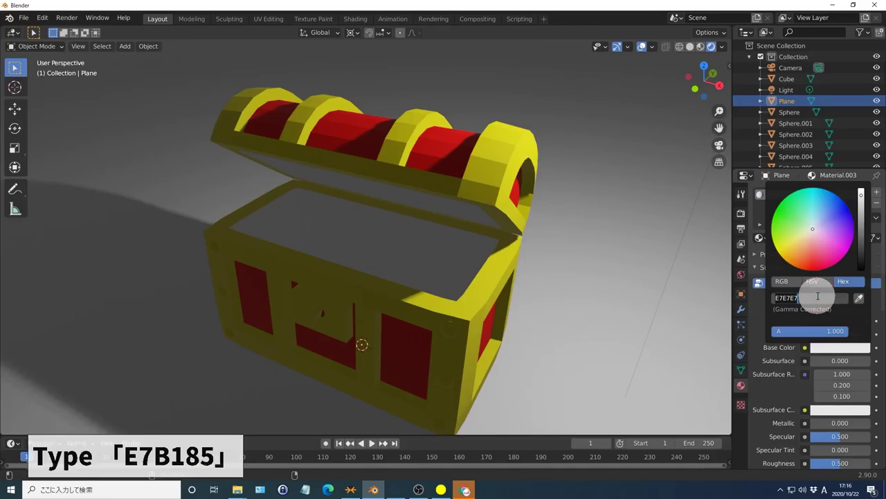
{"action": "type", "text": "E7B185"}
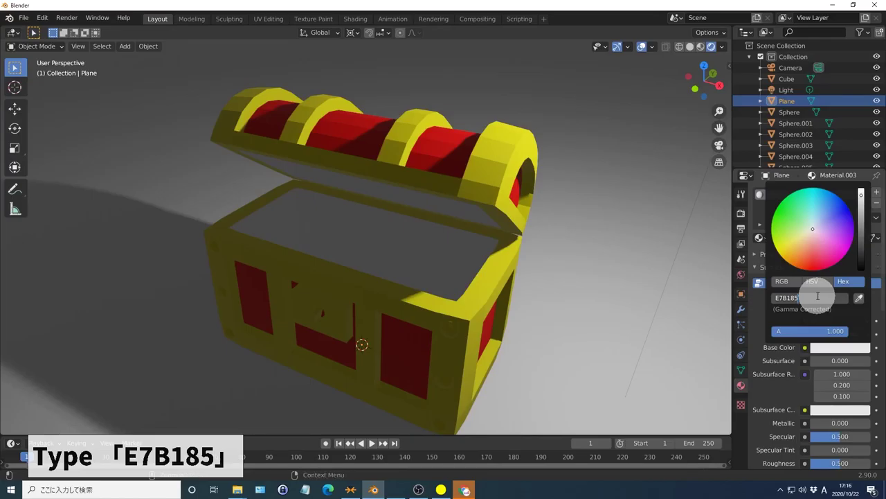
{"action": "key", "text": "Return"}
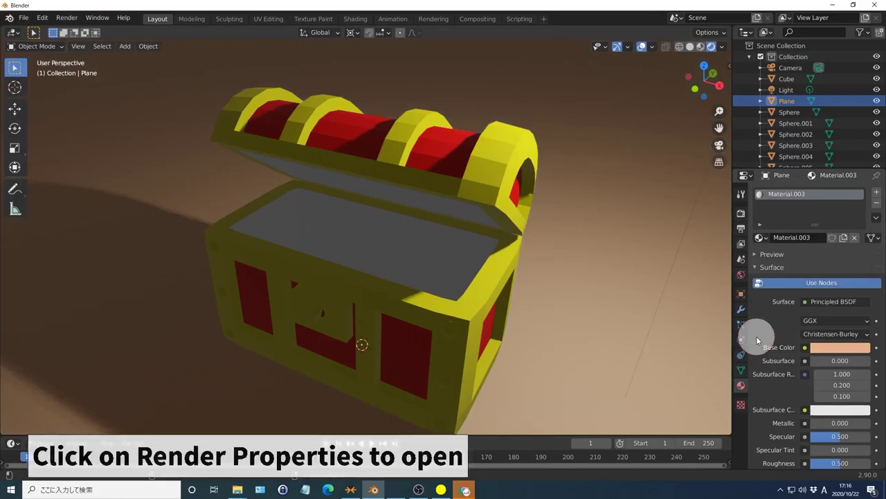
- Enable Ambient Occlusion and Screen Space Reflections in the Eevee render settings
{"action": "left_click", "coordinate": [740, 214]}
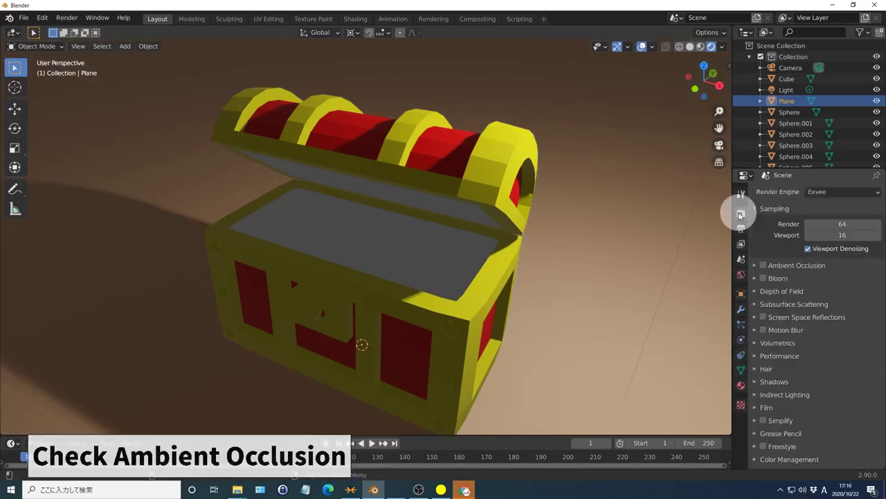
{"action": "left_click", "coordinate": [763, 265]}
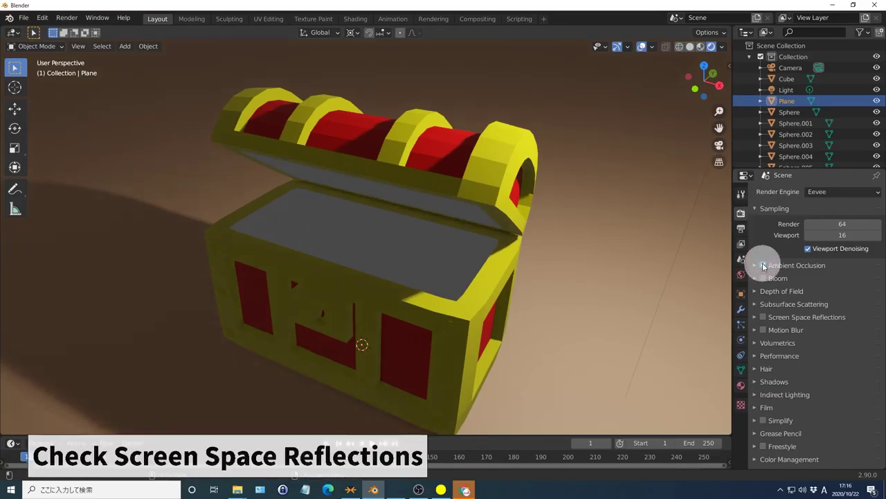
{"action": "left_click", "coordinate": [763, 317]}
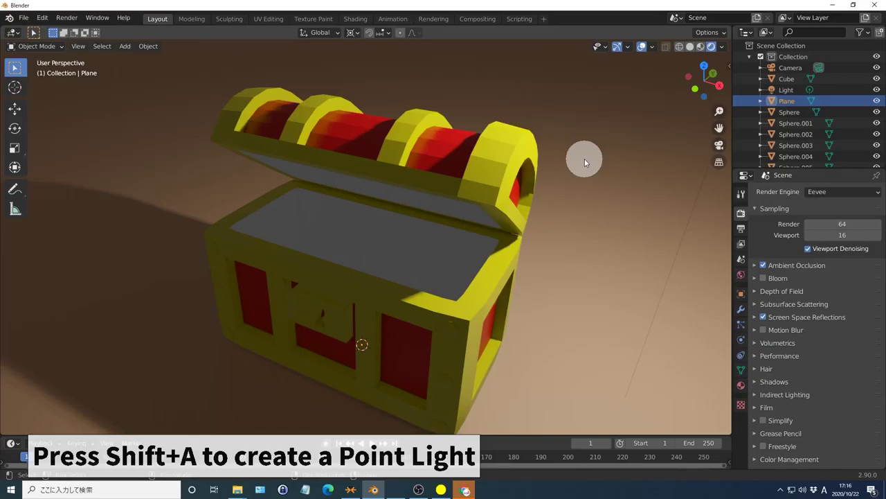
- Add a point light to the scene with Shift+A
{"action": "key", "text": "shift+a"}
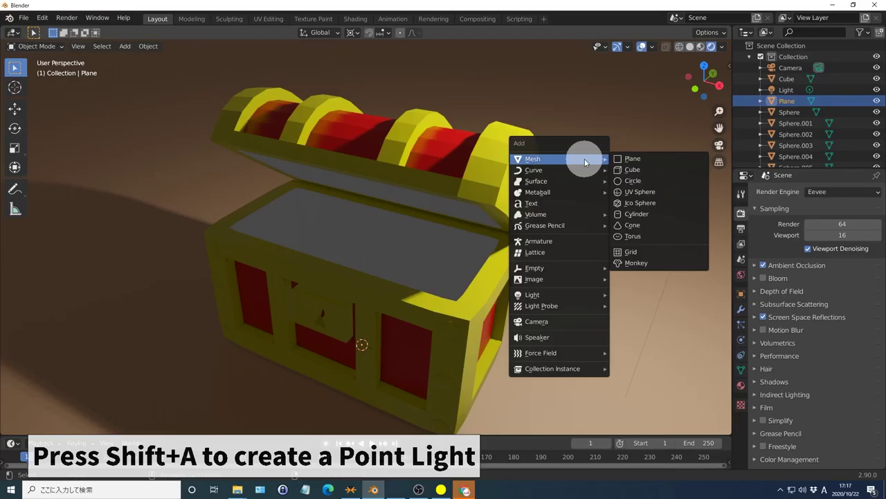
{"action": "key", "text": "l"}
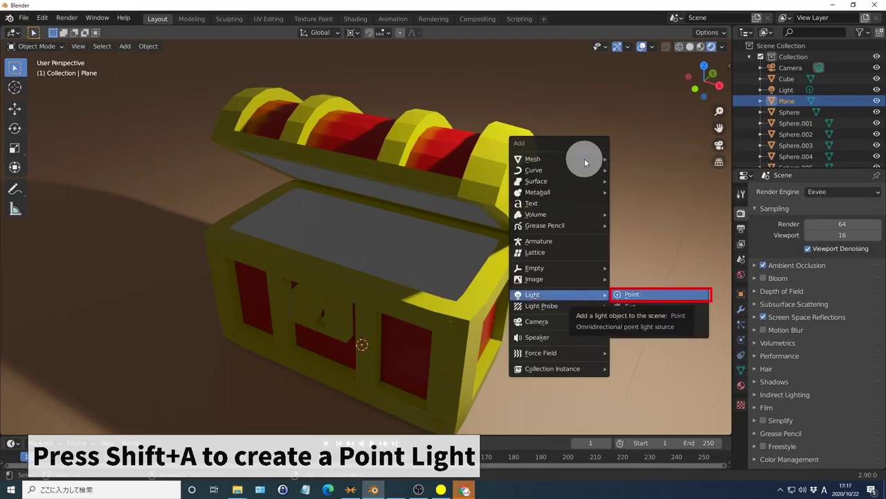
{"action": "key", "text": "Return"}
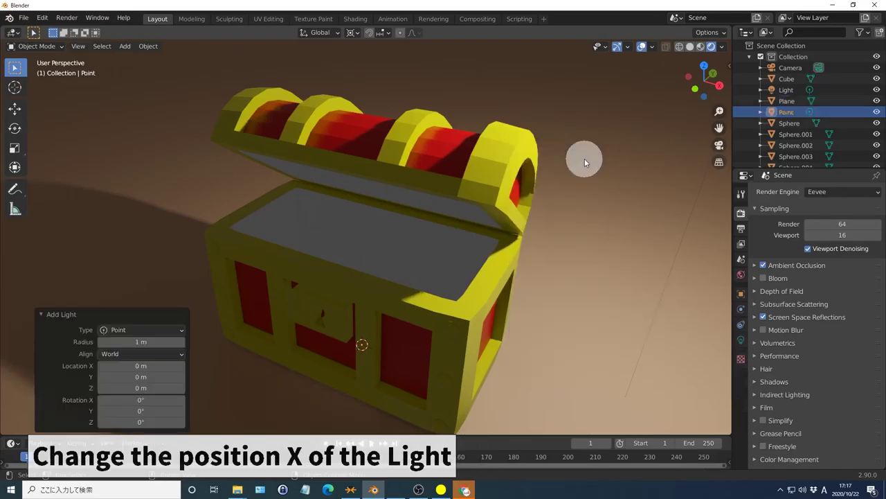
- Place the point light at location X 0, Y -4, Z 6
{"action": "left_click", "coordinate": [139, 365]}
{"action": "type", "text": "0"}
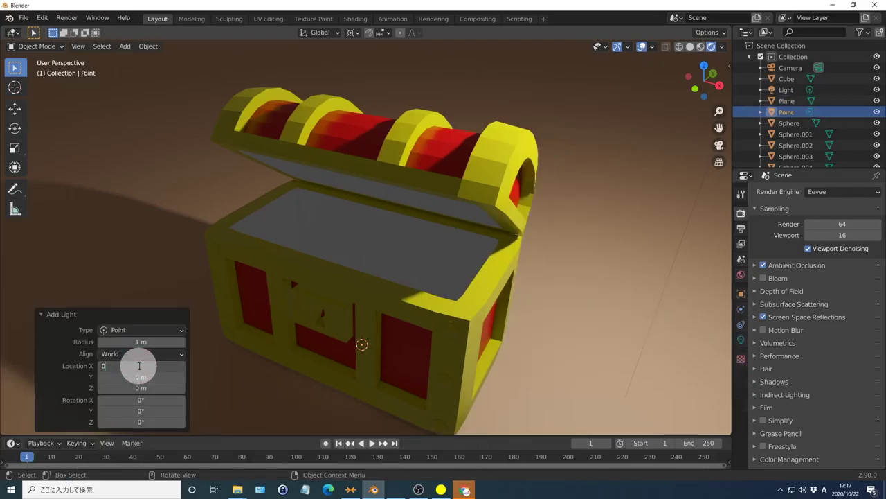
{"action": "key", "text": "Return"}
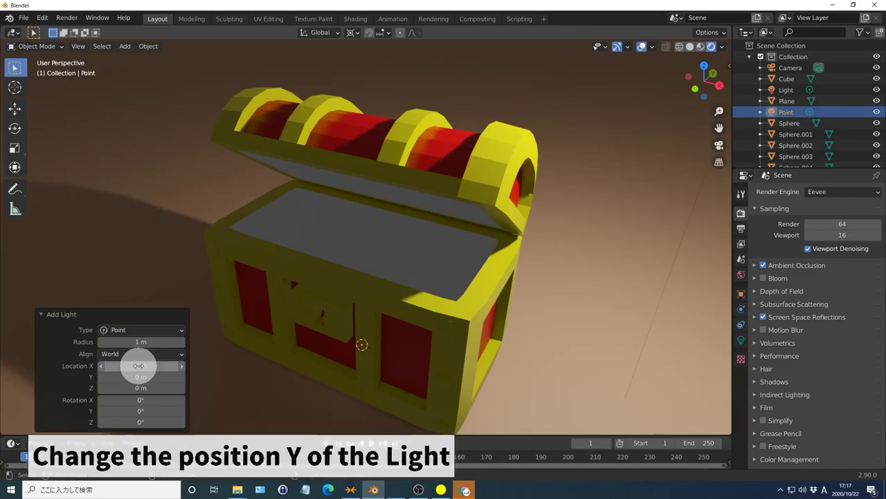
{"action": "left_click", "coordinate": [139, 376]}
{"action": "type", "text": "-"}
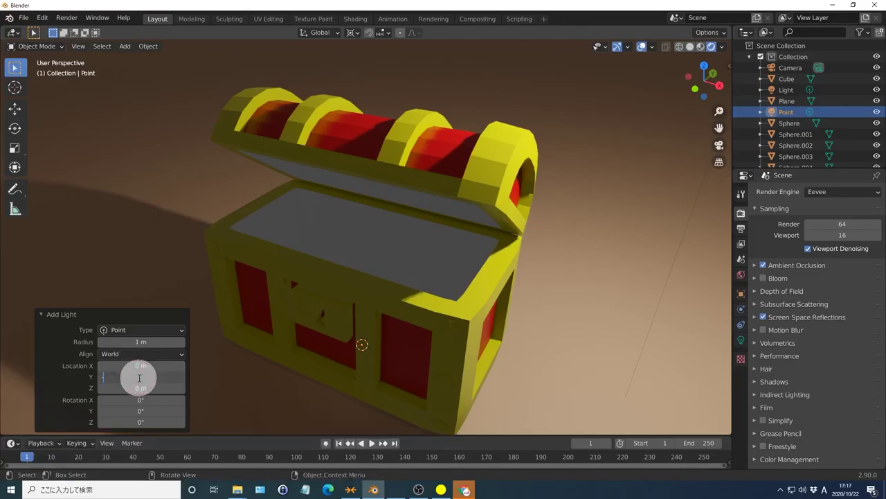
{"action": "type", "text": "4"}
{"action": "key", "text": "Return"}
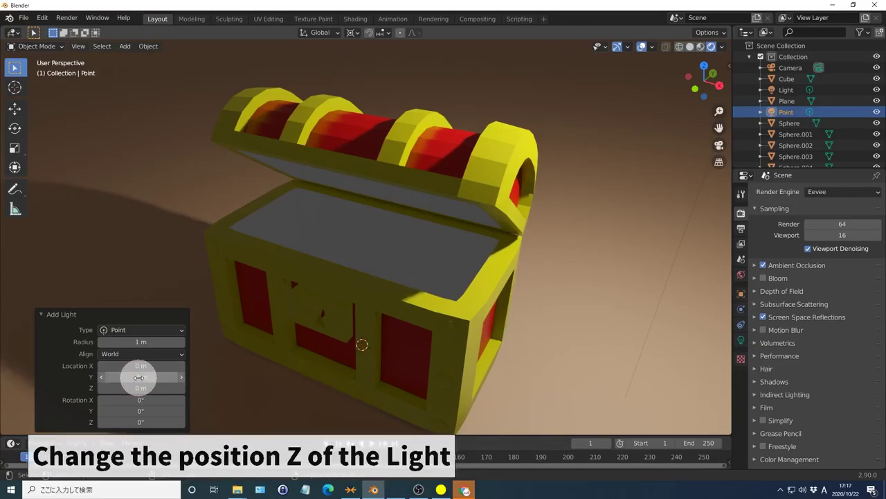
{"action": "left_click", "coordinate": [139, 388]}
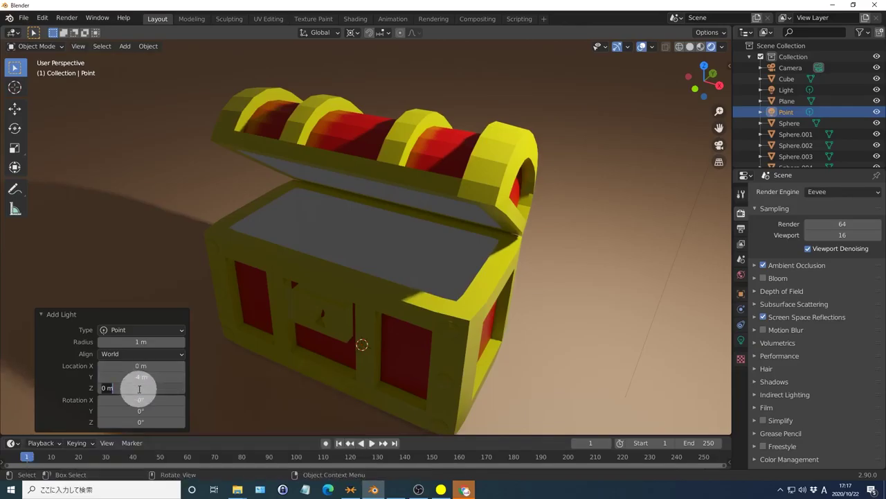
{"action": "type", "text": "6"}
{"action": "key", "text": "Return"}
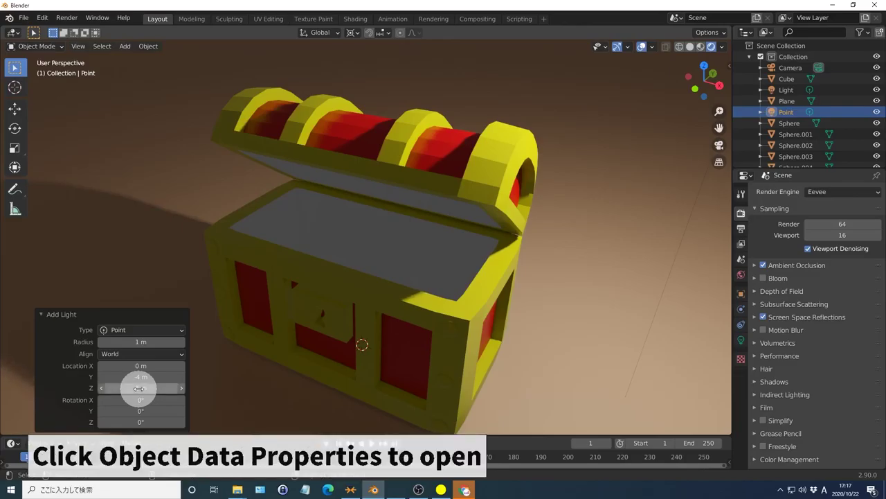
- Set the point light's power to 500 W, then select the ground plane
{"action": "left_click", "coordinate": [740, 340]}
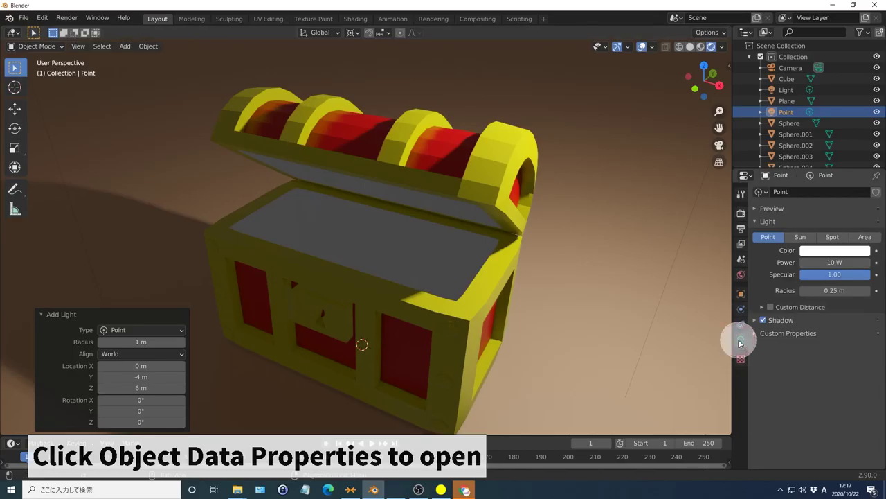
{"action": "left_click", "coordinate": [835, 262]}
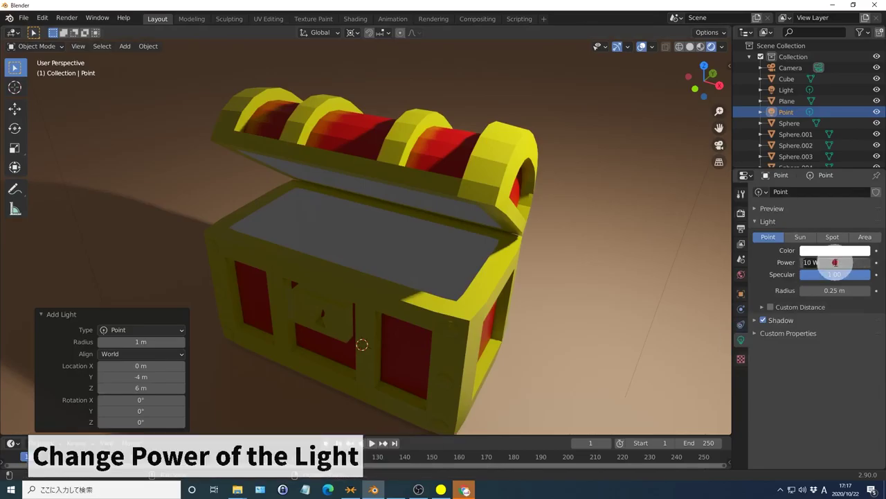
{"action": "type", "text": "500"}
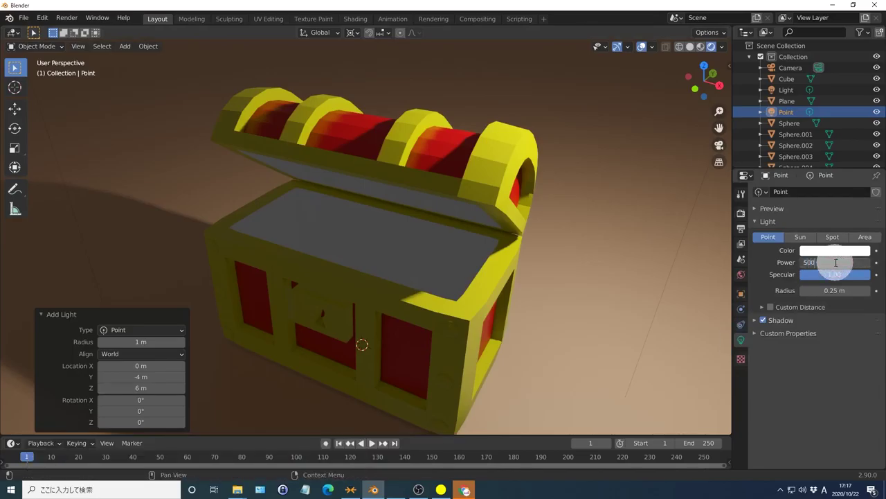
{"action": "key", "text": "Return"}
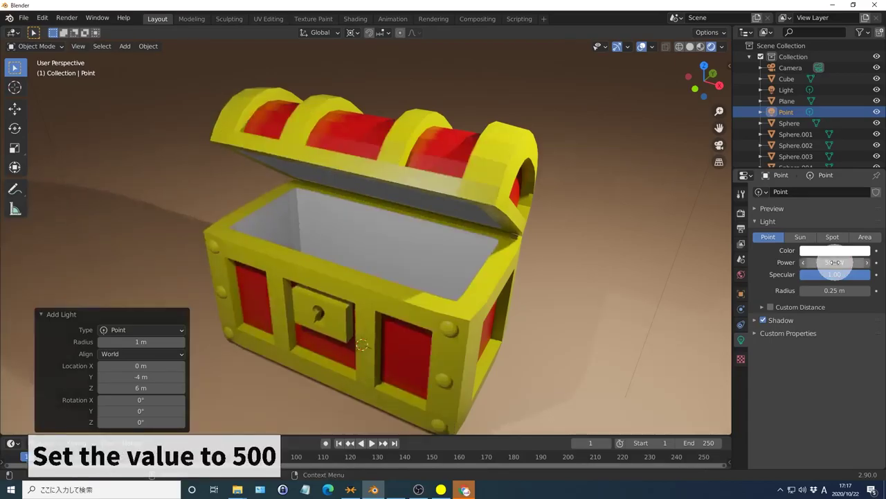
{"action": "left_click", "coordinate": [585, 295]}
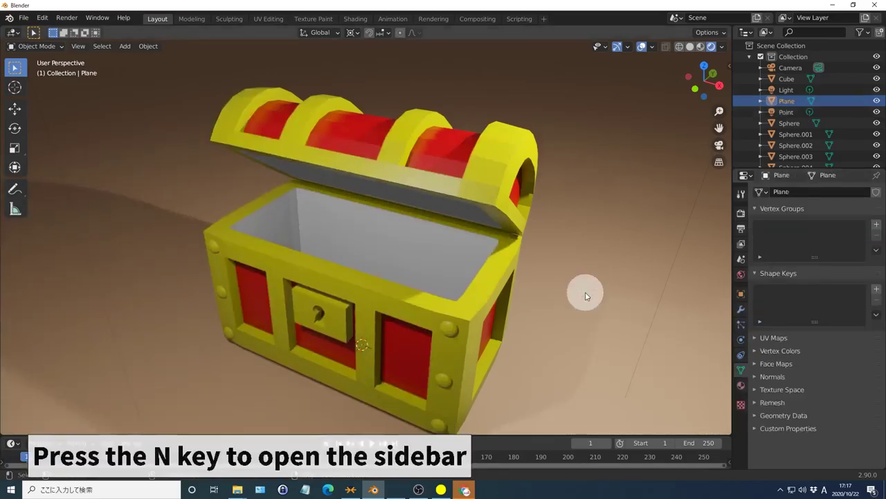
- Enable Lock Camera to View and look through the scene camera
{"action": "key", "text": "n"}
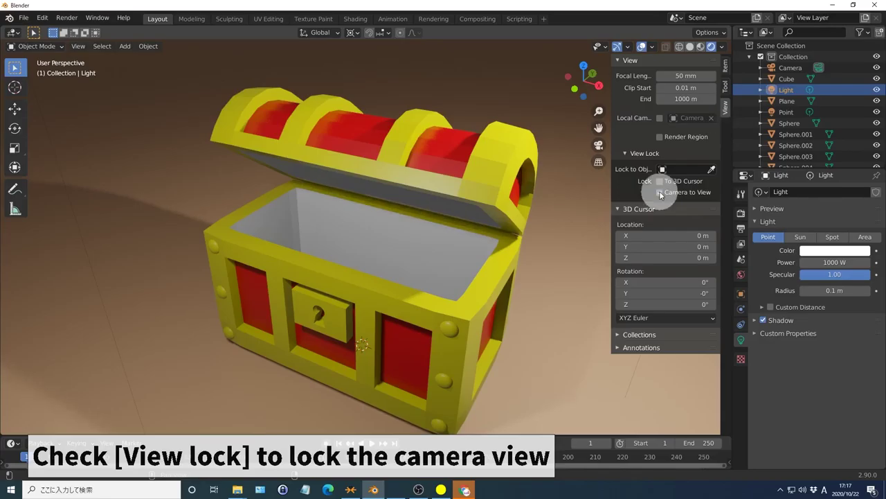
{"action": "key", "text": "n"}
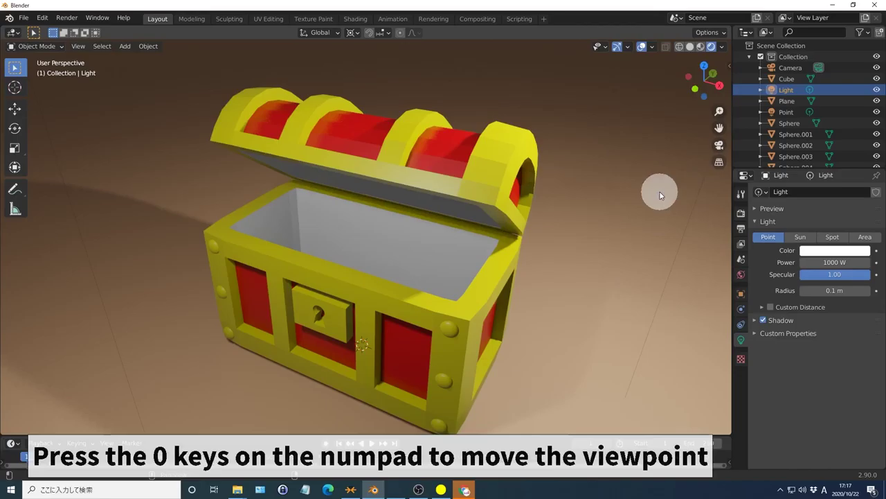
{"action": "key", "text": "KP_0"}
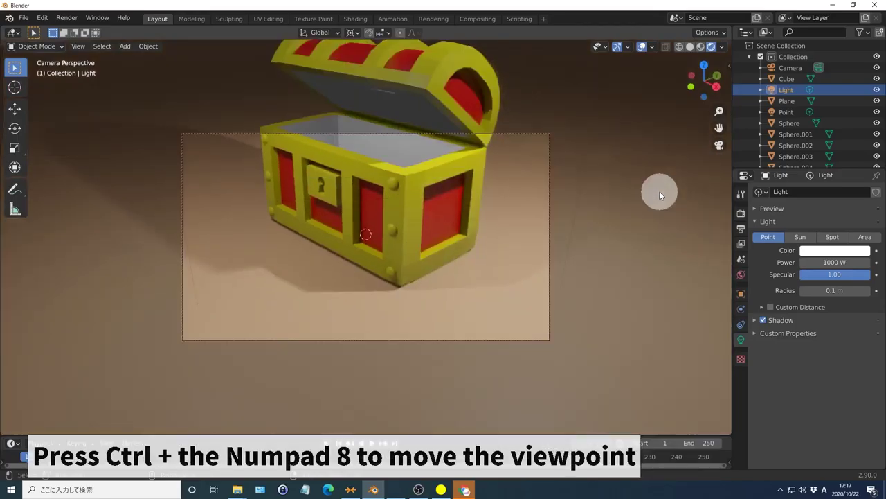
- Pan the camera framing and zoom out until the whole chest sits centred in frame
{"action": "key", "text": "ctrl+KP_8"}
{"action": "key", "text": "ctrl+KP_8"}
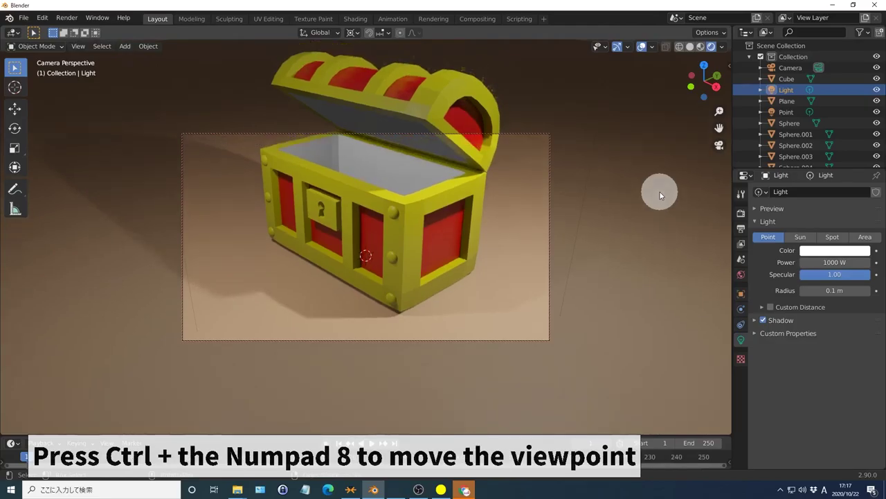
{"action": "key", "text": "ctrl+KP_8"}
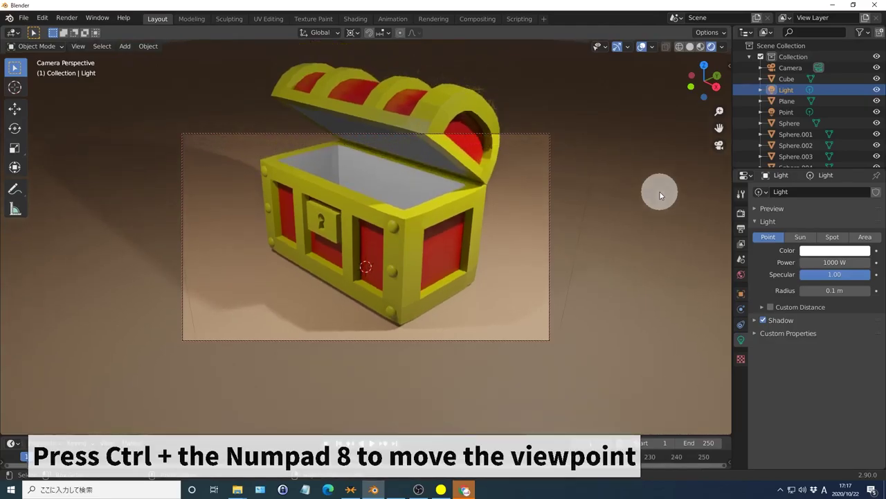
{"action": "key", "text": "ctrl+KP_8"}
{"action": "key", "text": "ctrl+KP_8"}
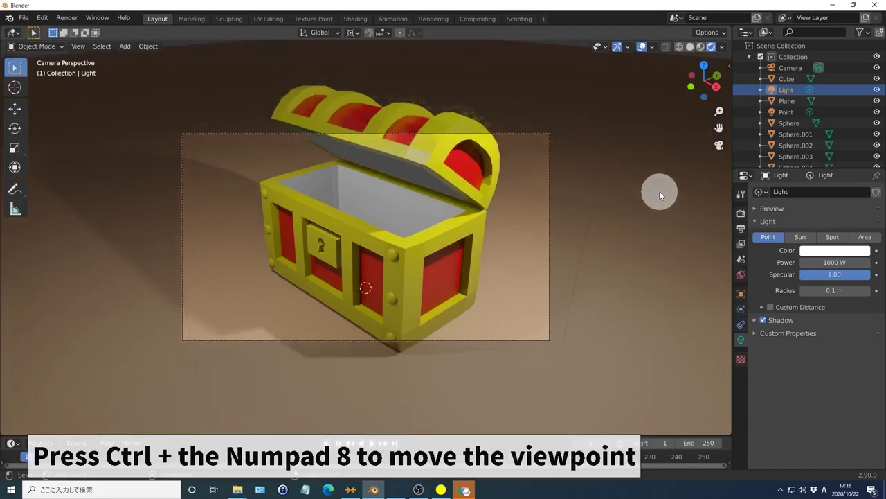
{"action": "key", "text": "ctrl+KP_8"}
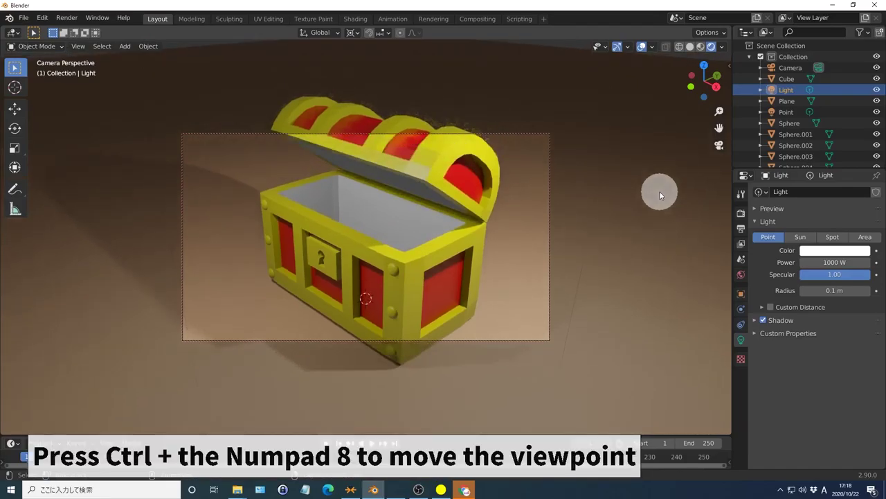
{"action": "key", "text": "ctrl+KP_8"}
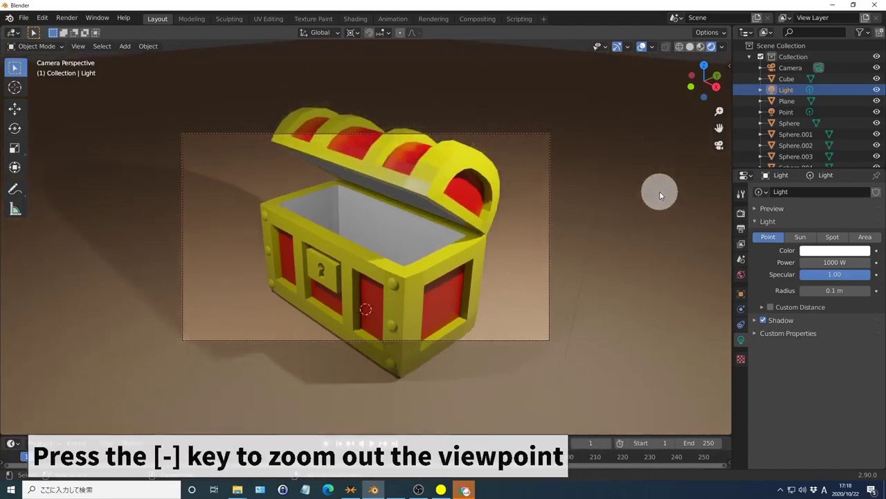
{"action": "key", "text": "KP_Subtract"}
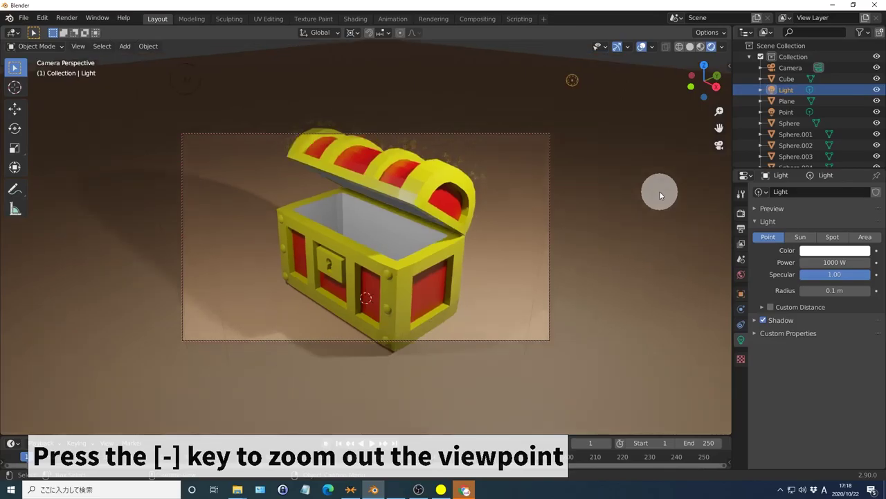
{"action": "key", "text": "KP_Subtract"}
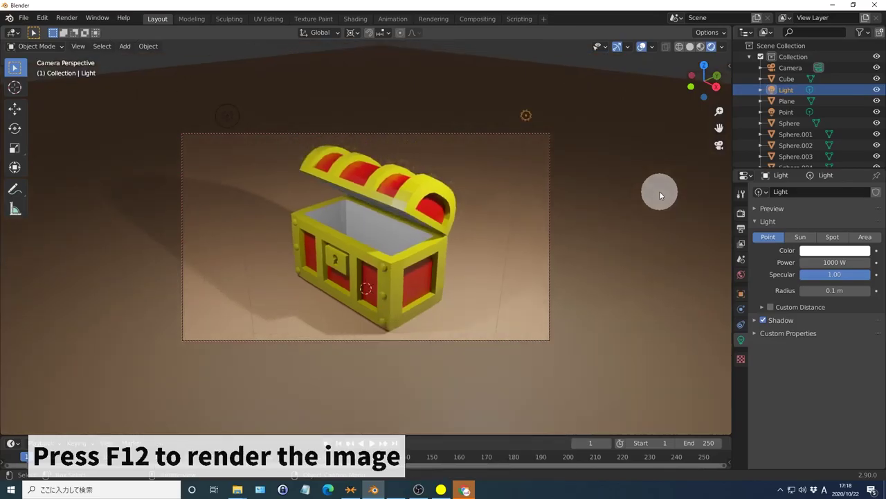
- Render the chest image with F12 and zoom out to view the full result
{"action": "key", "text": "F12"}
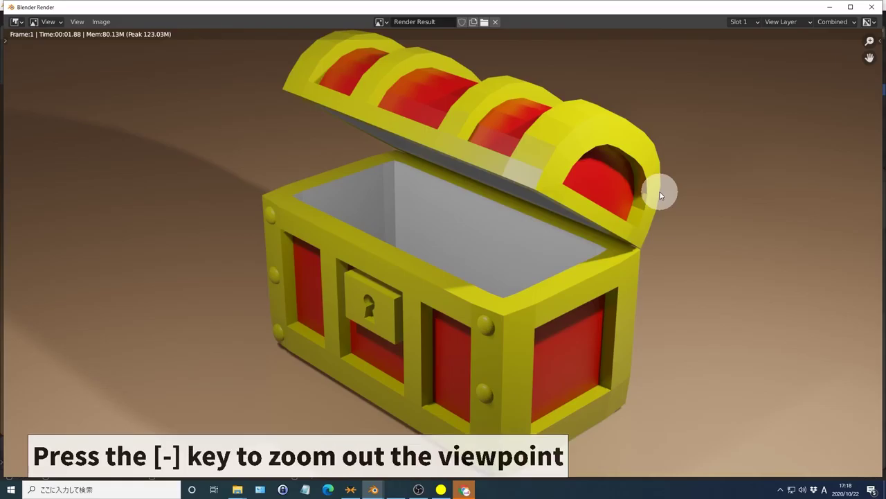
{"action": "key", "text": "minus"}
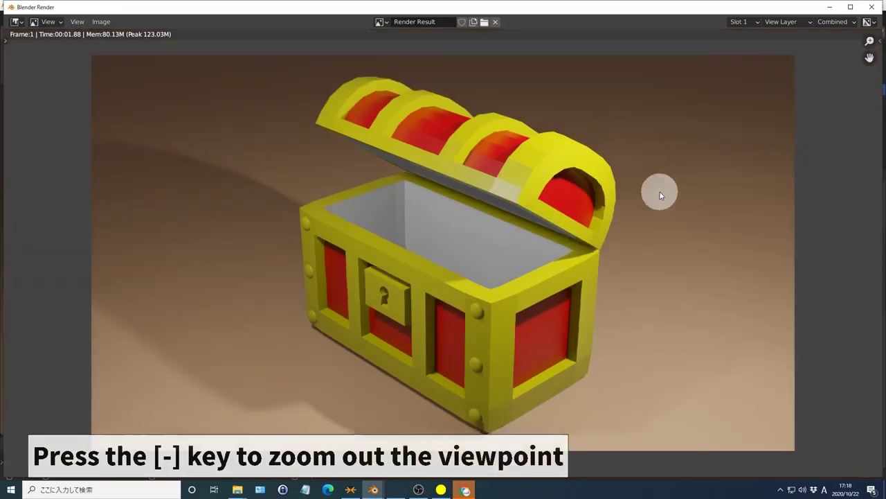
{"action": "key", "text": "minus"}
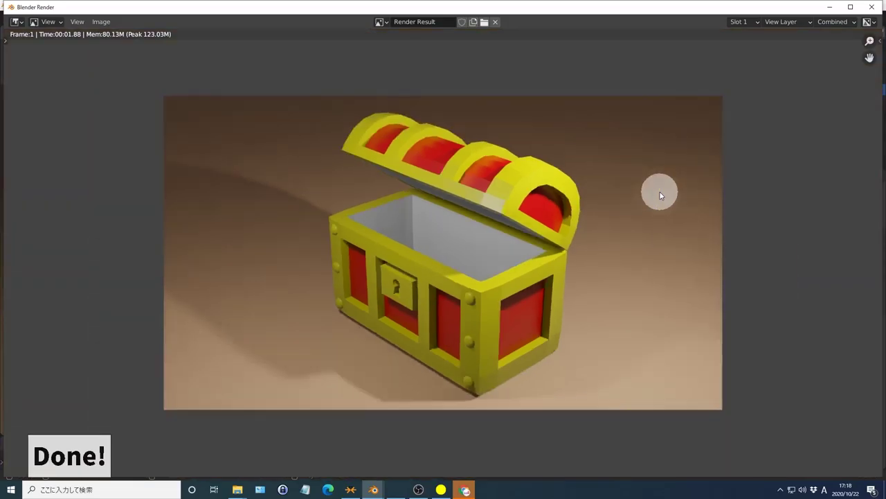